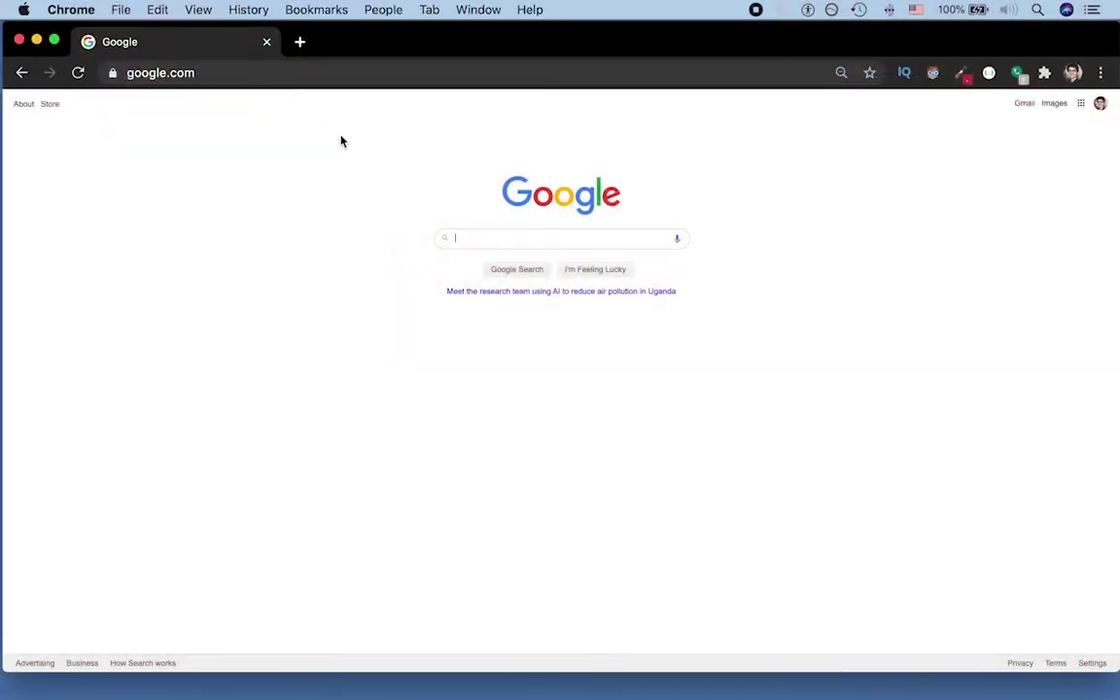
# Load splativity.com from the address bar and scroll down to the About Us section.
pyautogui.press('super+l')
pyautogui.write('spla')
pyautogui.press('Return')
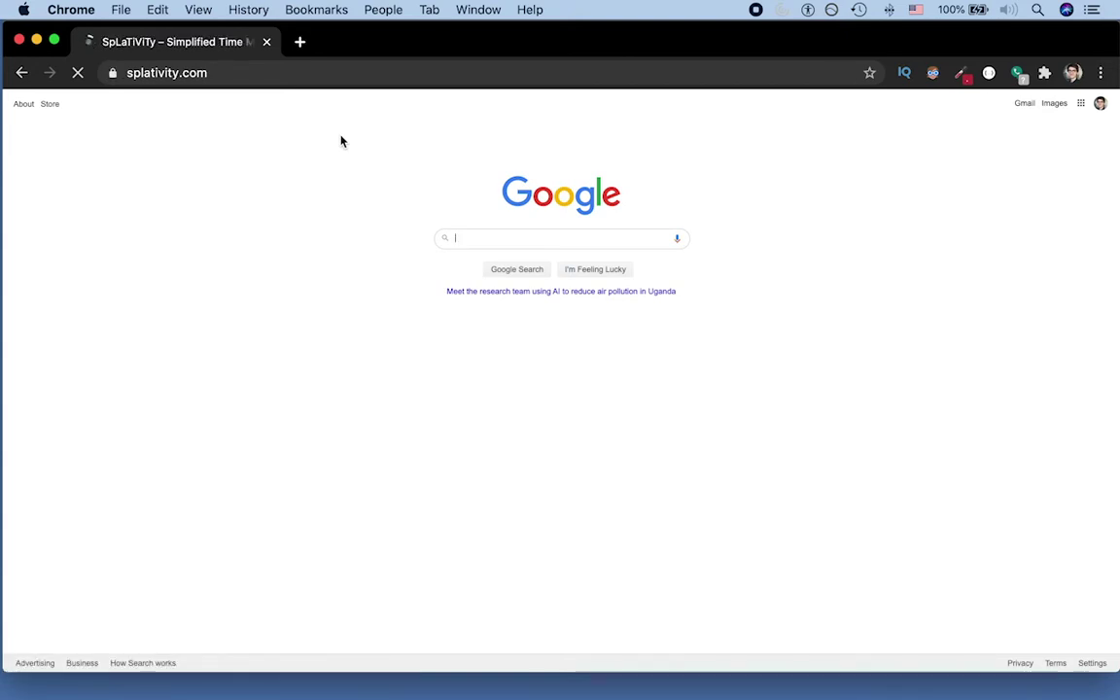
pyautogui.scroll(-2, 397, 207)
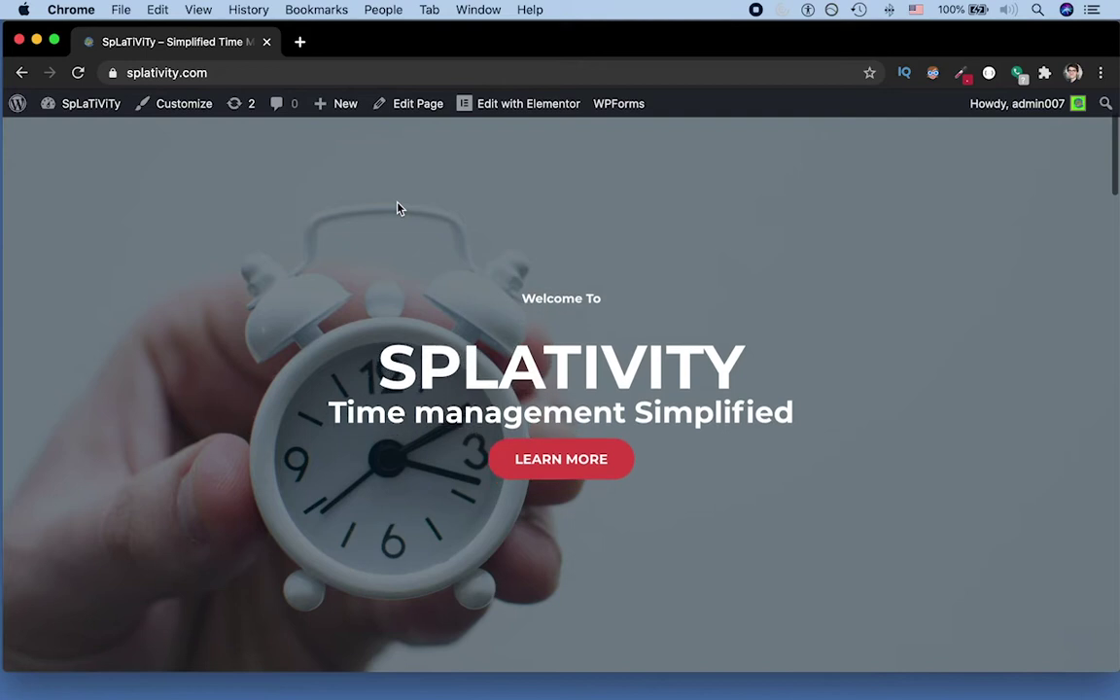
pyautogui.scroll(-5, 396, 208)
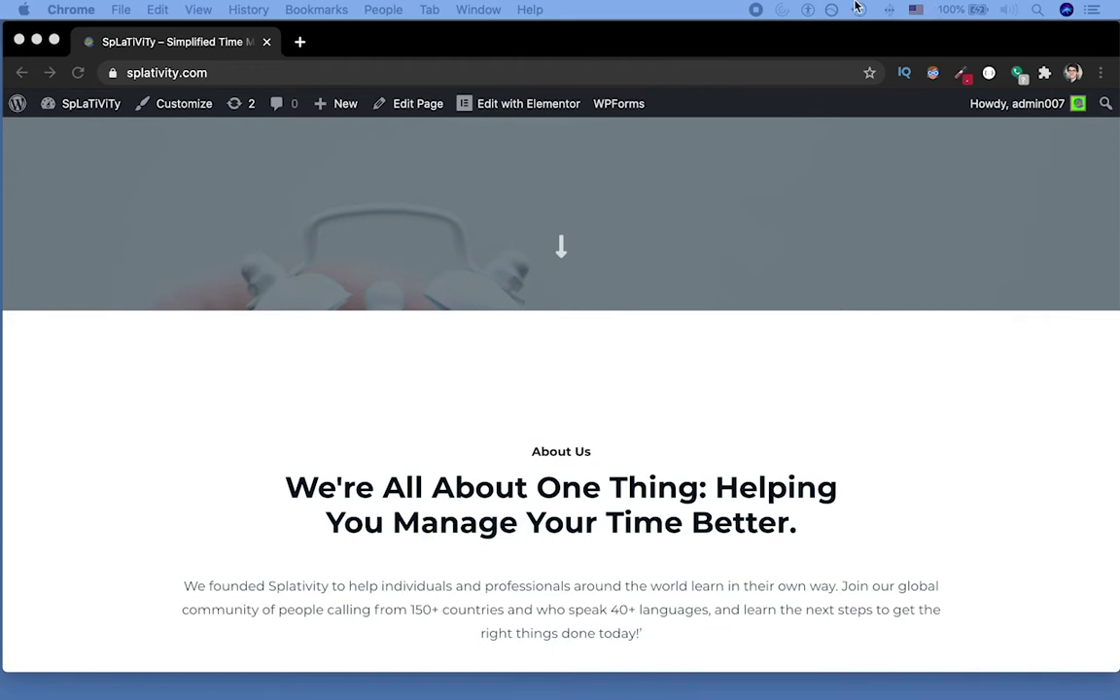
# Load the pasted Child Themes handbook URL in a new tab and scroll to 'What is a Child Theme?'.
pyautogui.click(408, 41)
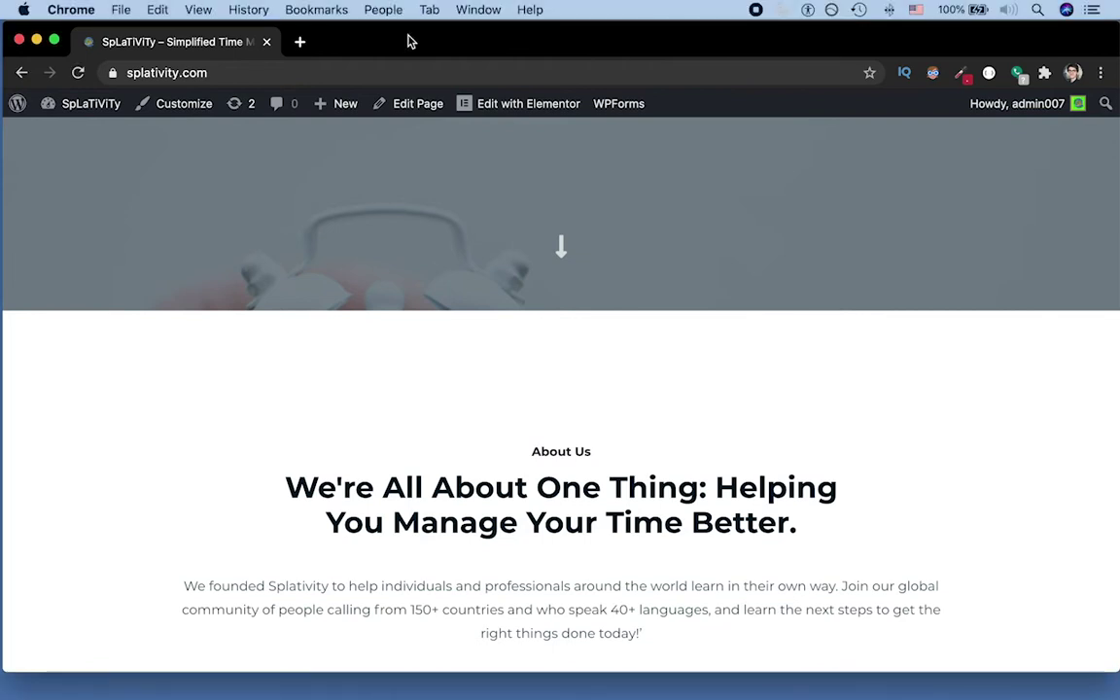
pyautogui.press('super+t')
pyautogui.write('https://developer.wordpress.org/themes/advanced-topics/child-themes/')
pyautogui.press('Return')
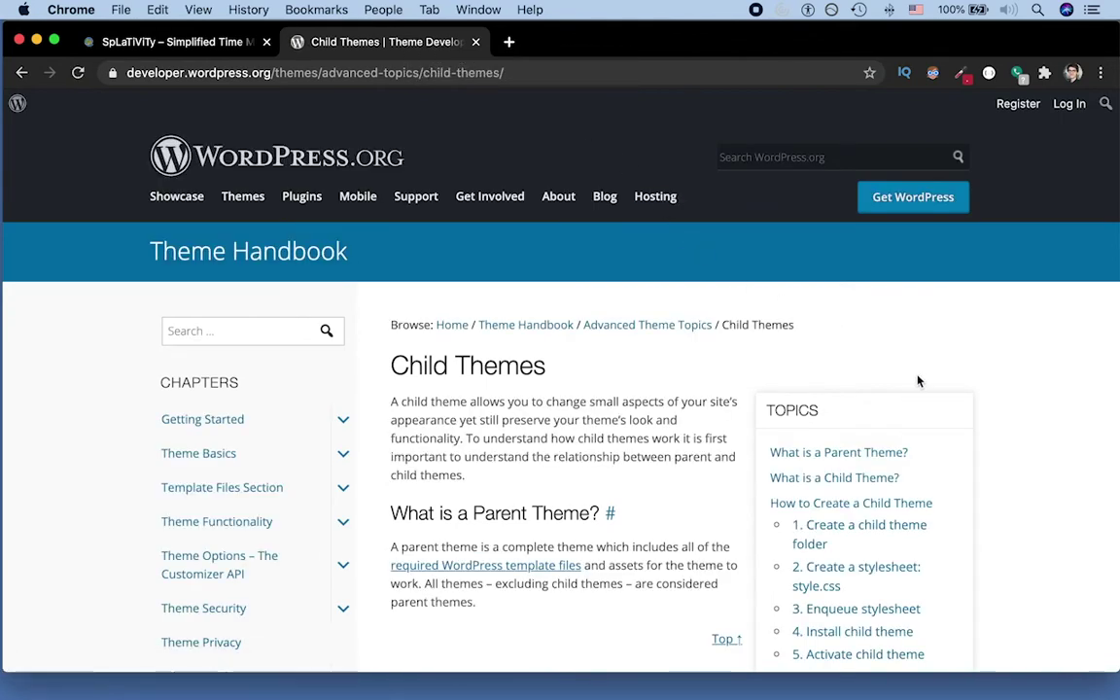
pyautogui.scroll(-4, 652, 393)
pyautogui.scroll(-5, 653, 399)
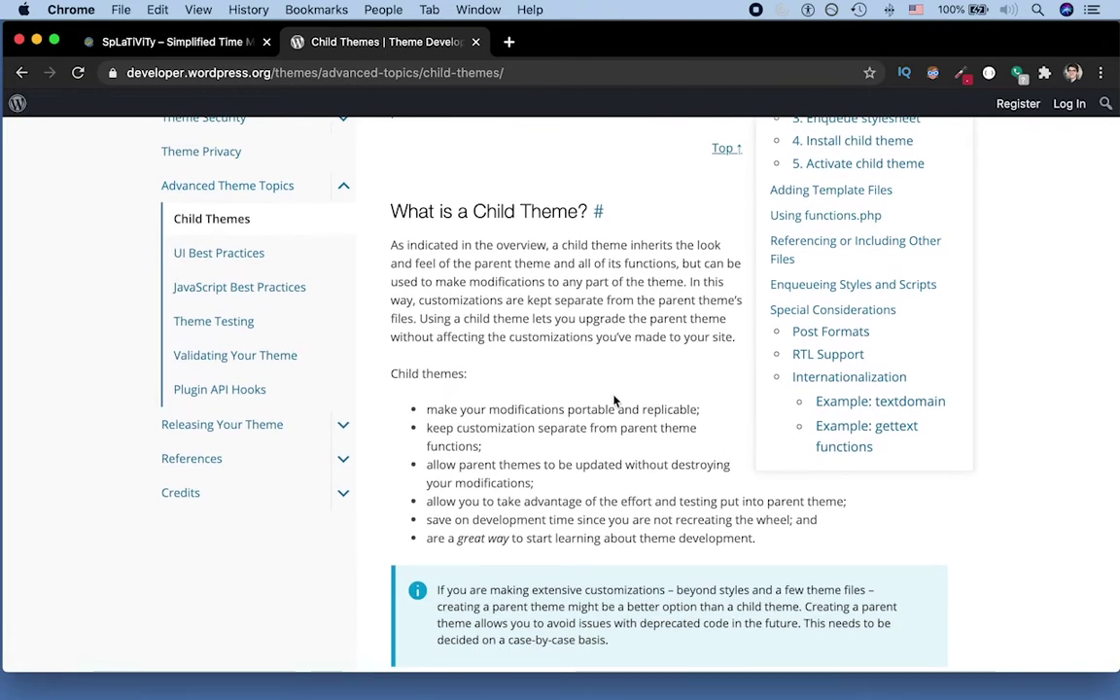
pyautogui.scroll(-1, 614, 395)
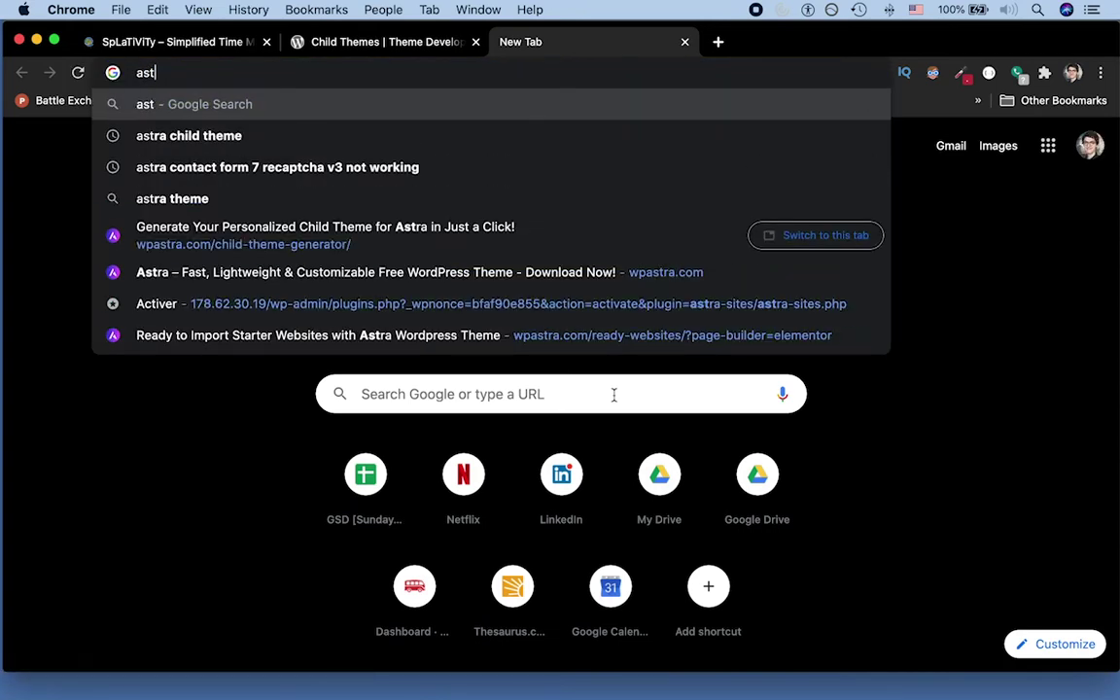
# Search Google for 'astra child theme' and open the wpastra.com Child Theme Generator result.
pyautogui.press('BackSpace')
pyautogui.press('BackSpace')
pyautogui.press('BackSpace')
pyautogui.write('stra')
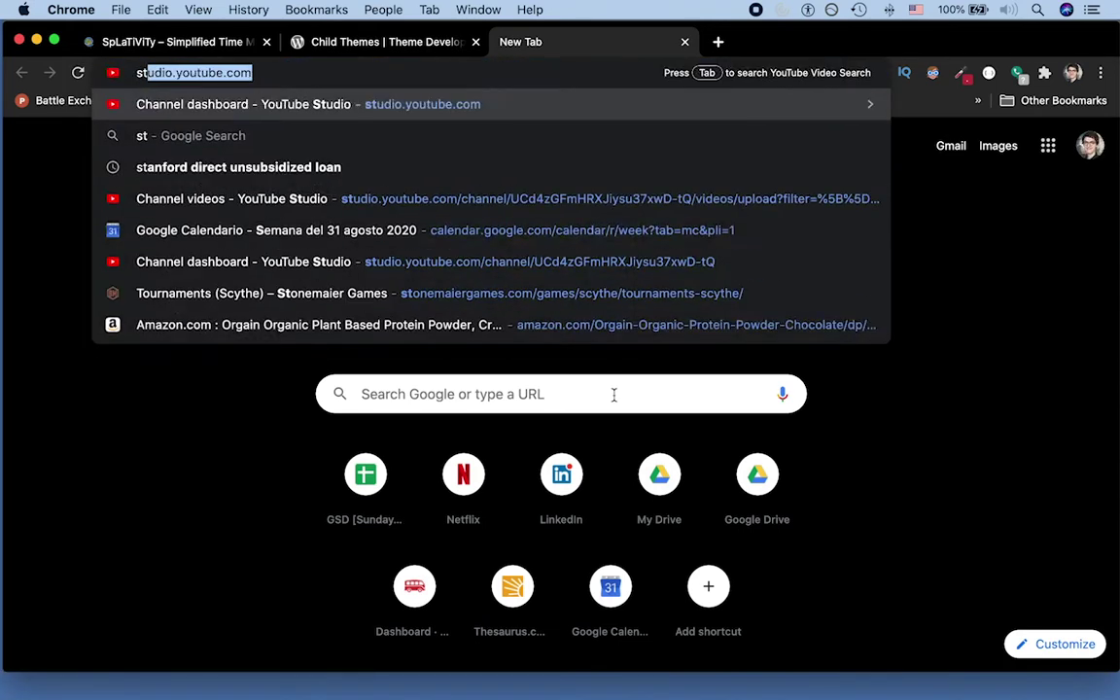
pyautogui.press('super+a')
pyautogui.write('astra child t')
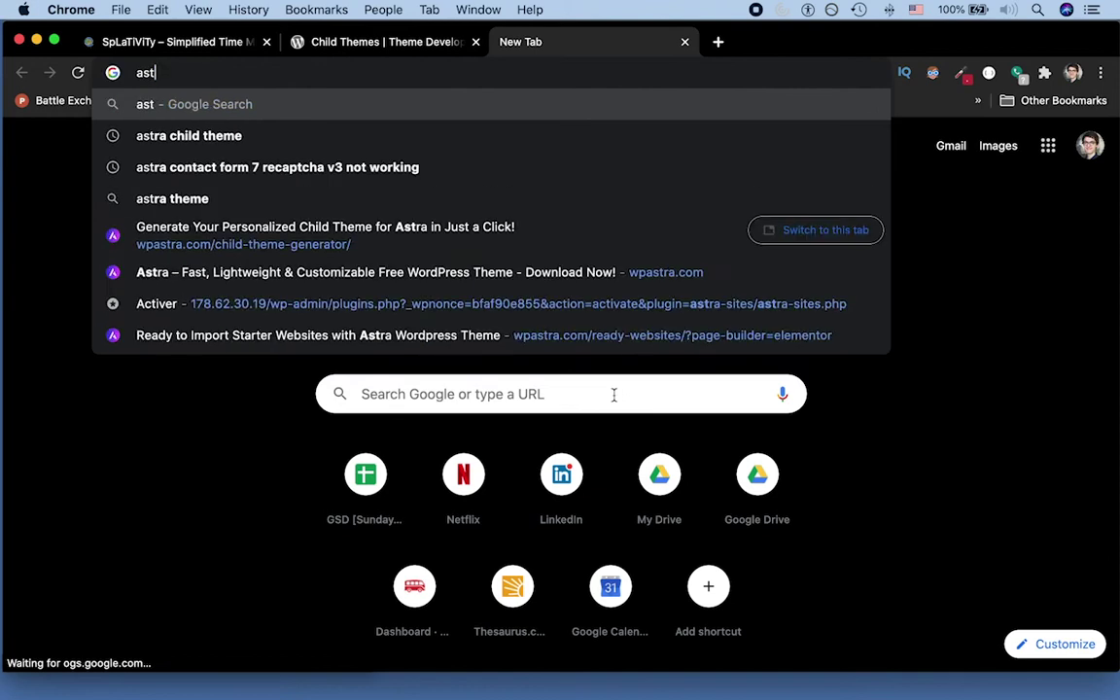
pyautogui.press('Return')
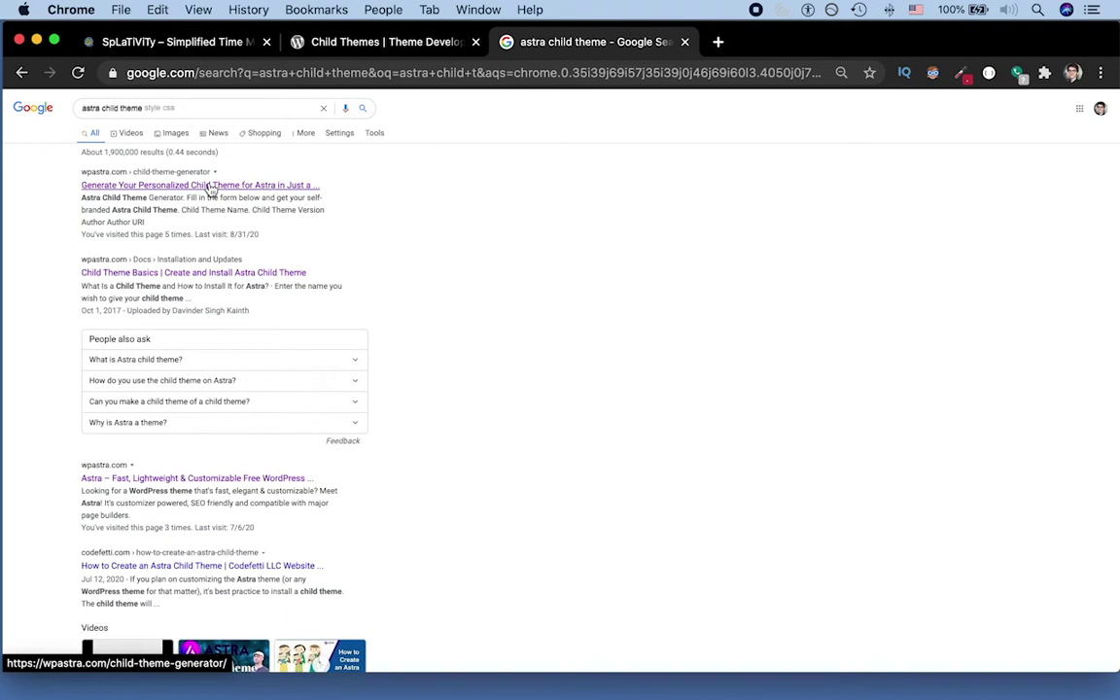
pyautogui.click(209, 187)
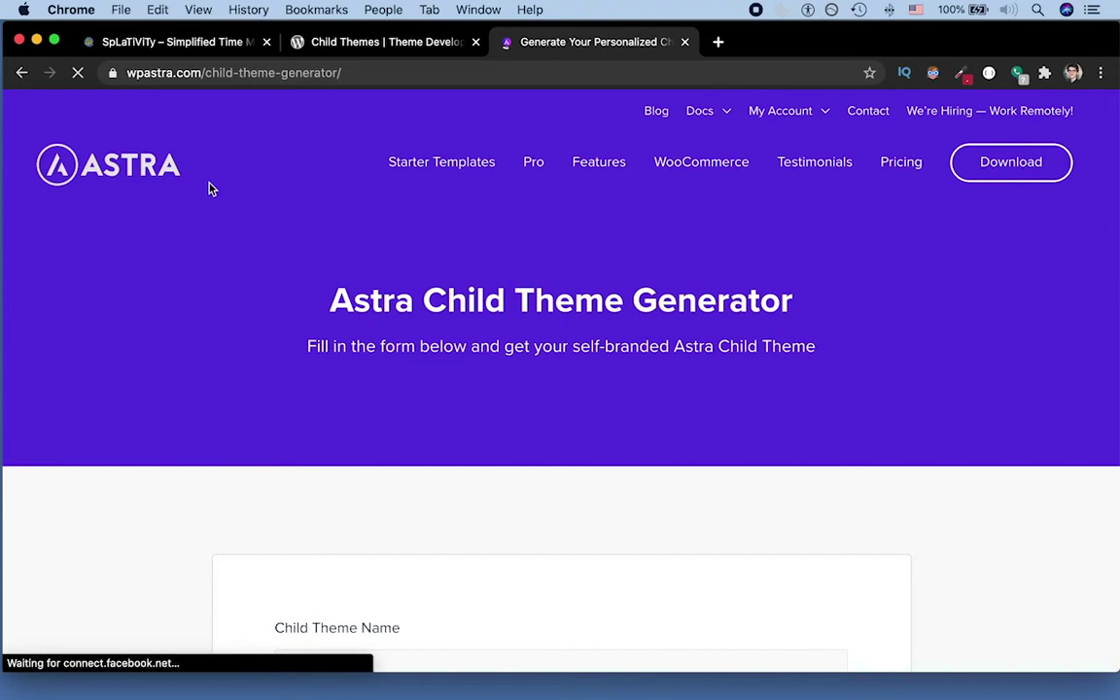
# Enter splativity-child as the child theme name.
pyautogui.scroll(-4, 468, 465)
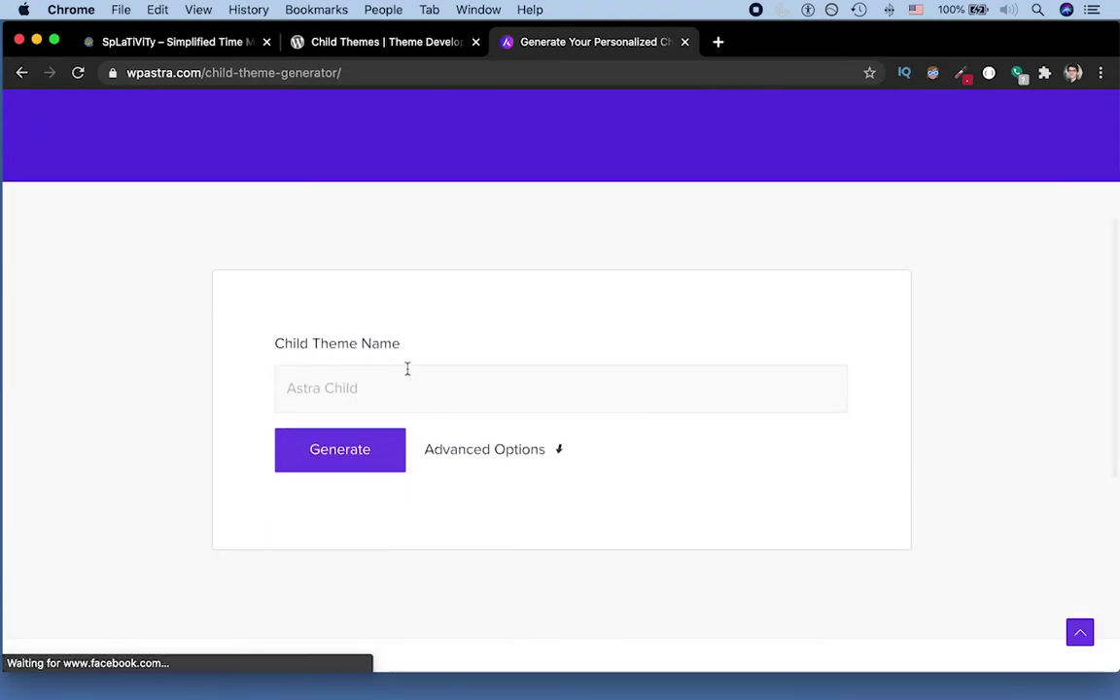
pyautogui.click(425, 386)
pyautogui.write('spla')
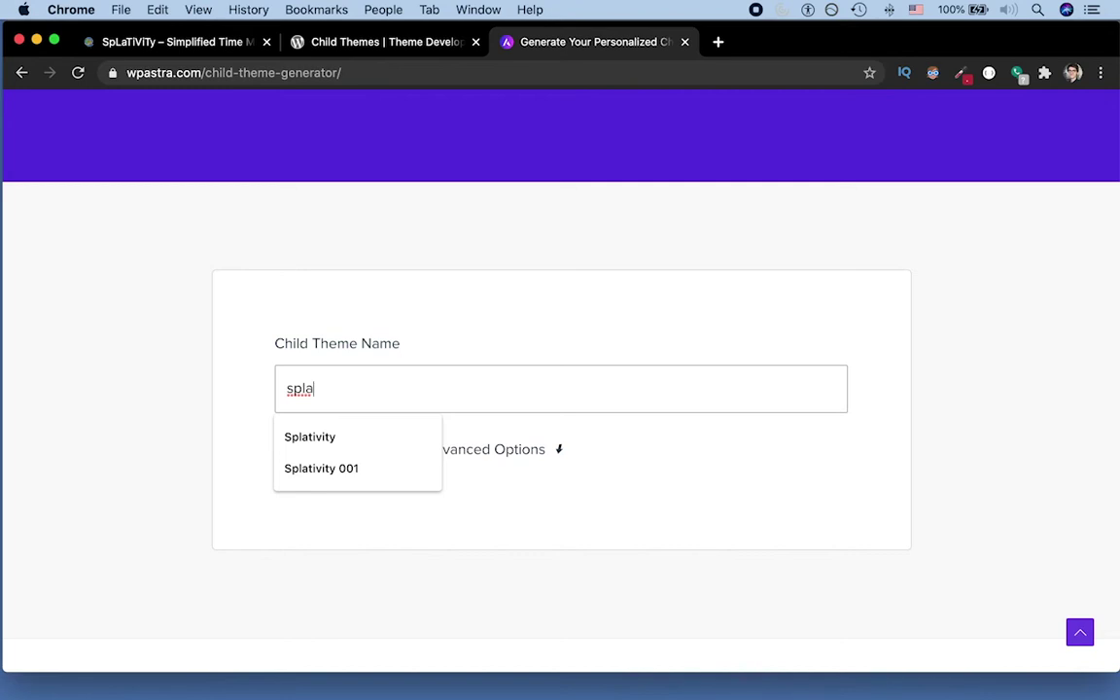
pyautogui.write('tivity-chi')
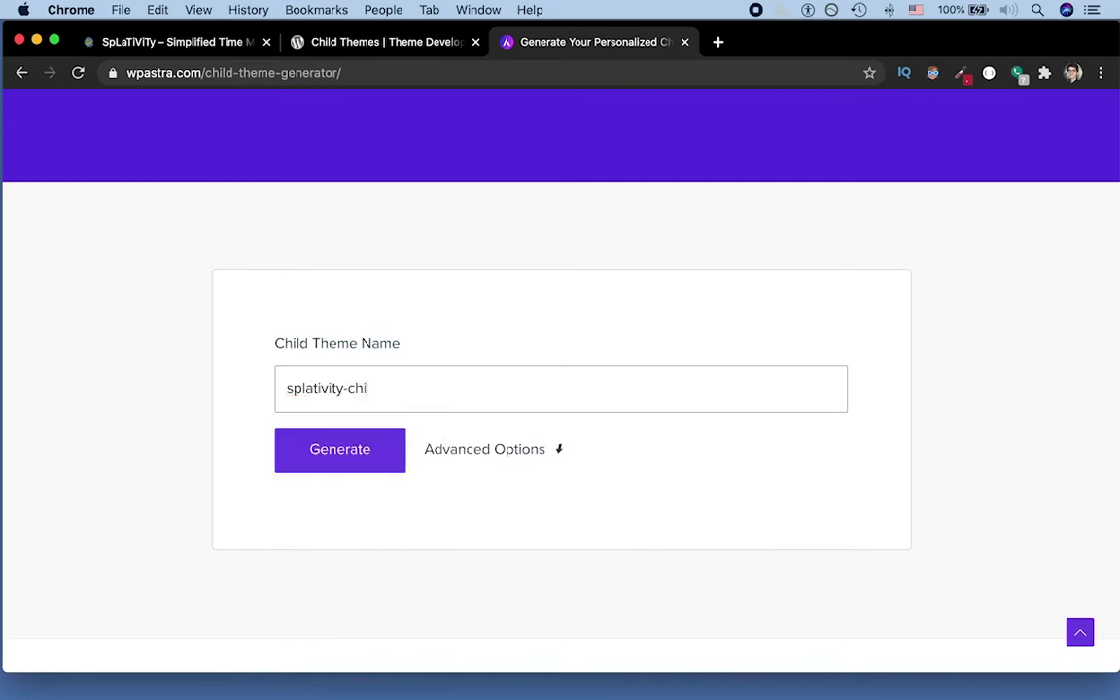
pyautogui.write('ld')
pyautogui.click(478, 445)
# Under Advanced Options, set version 1.0.0 and author splativity inc.
pyautogui.click(482, 450)
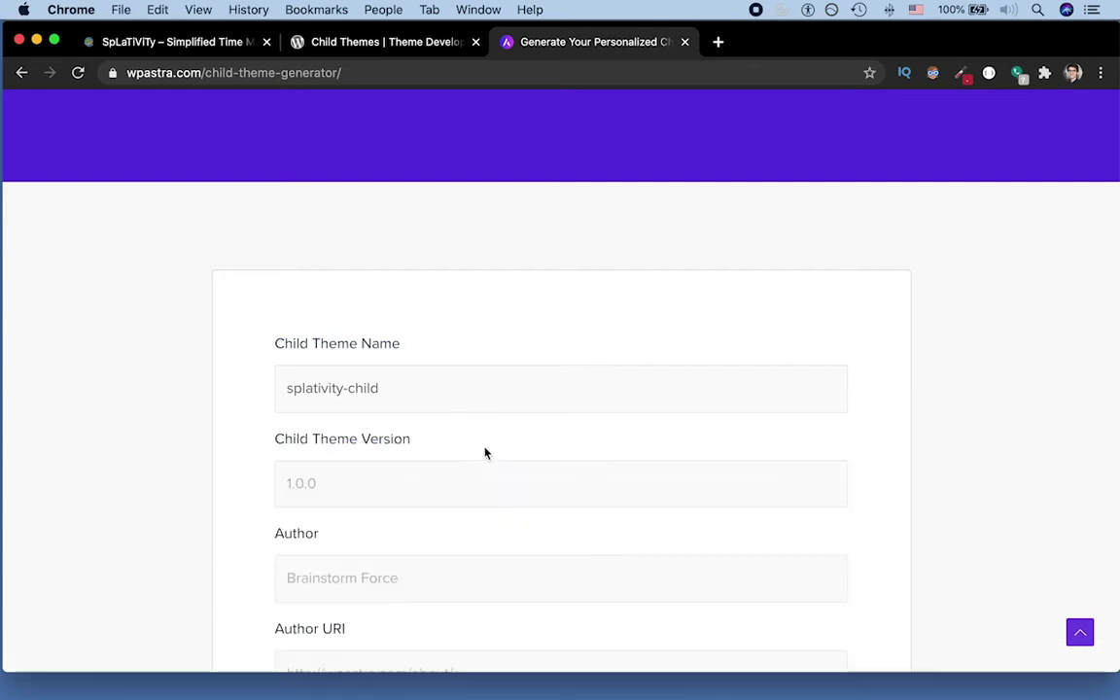
pyautogui.click(405, 481)
pyautogui.write('1.0.0')
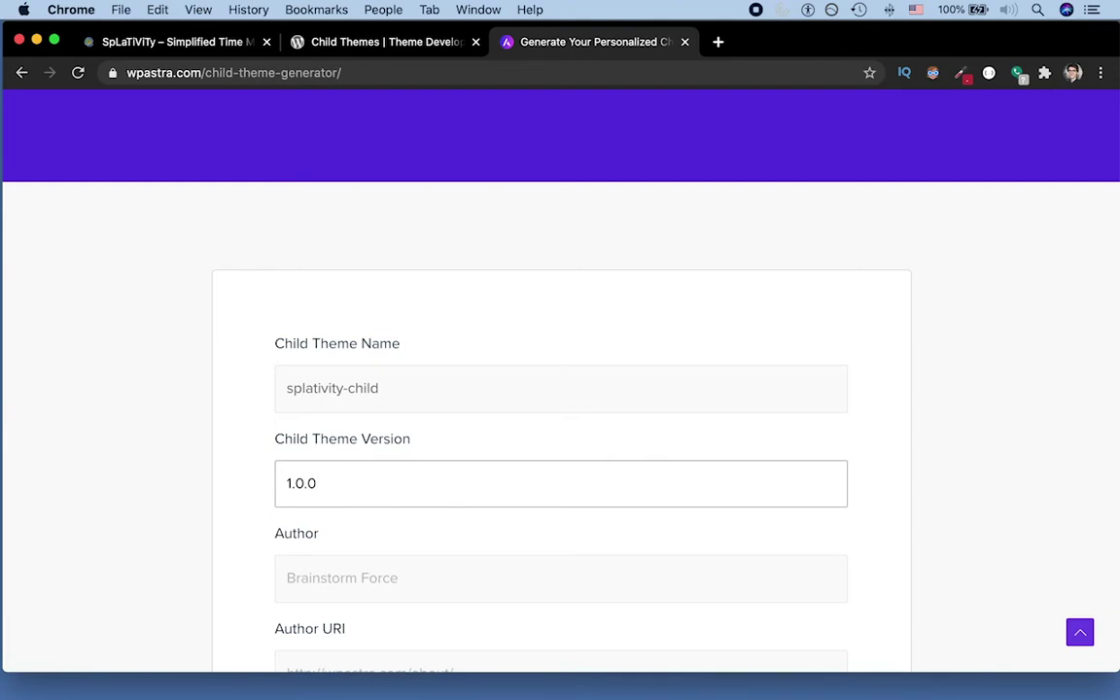
pyautogui.click(561, 579)
pyautogui.write('splativi')
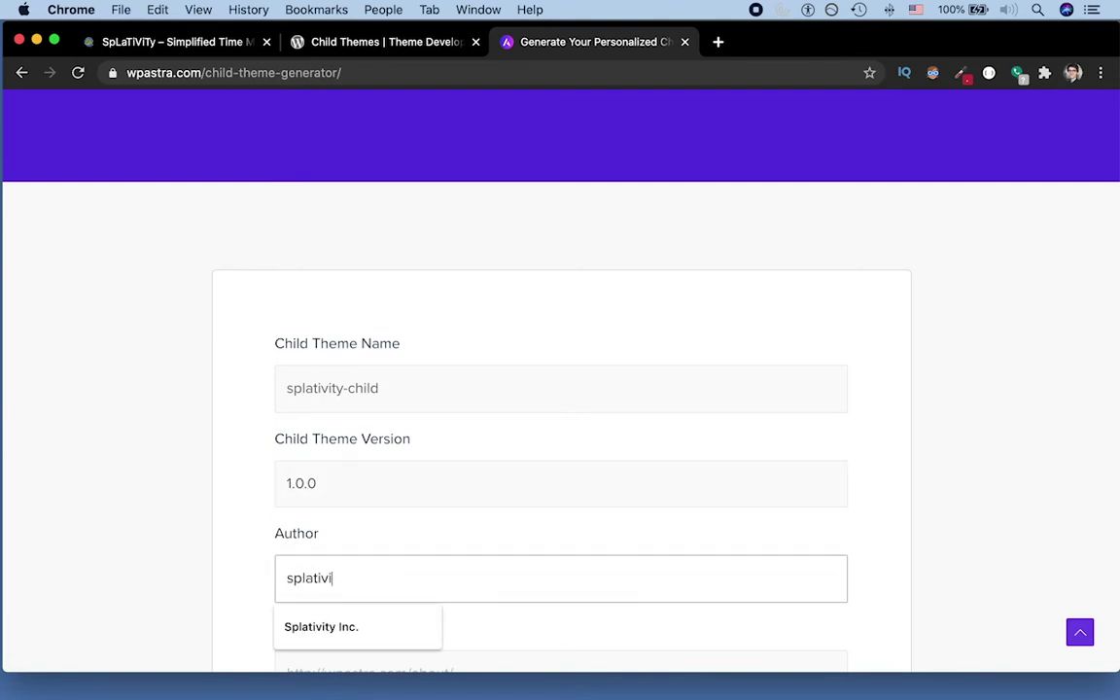
pyautogui.write('ty inc.')
pyautogui.scroll(-2, 389, 535)
pyautogui.click(389, 580)
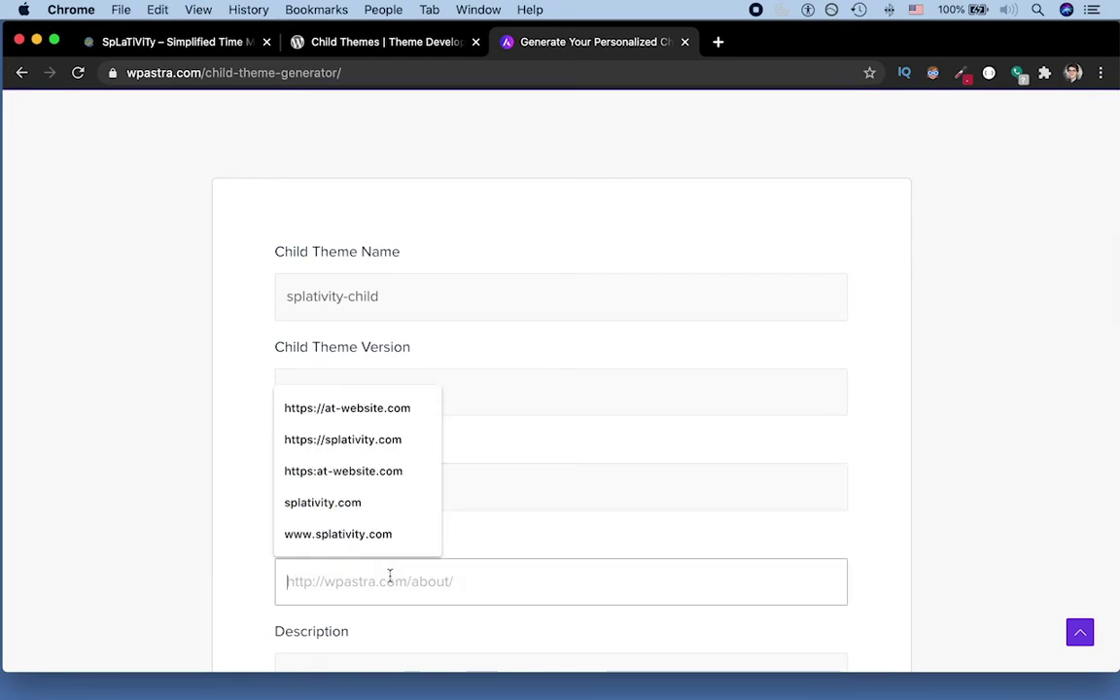
pyautogui.write('ht')
pyautogui.press('Down')
pyautogui.press('Down')
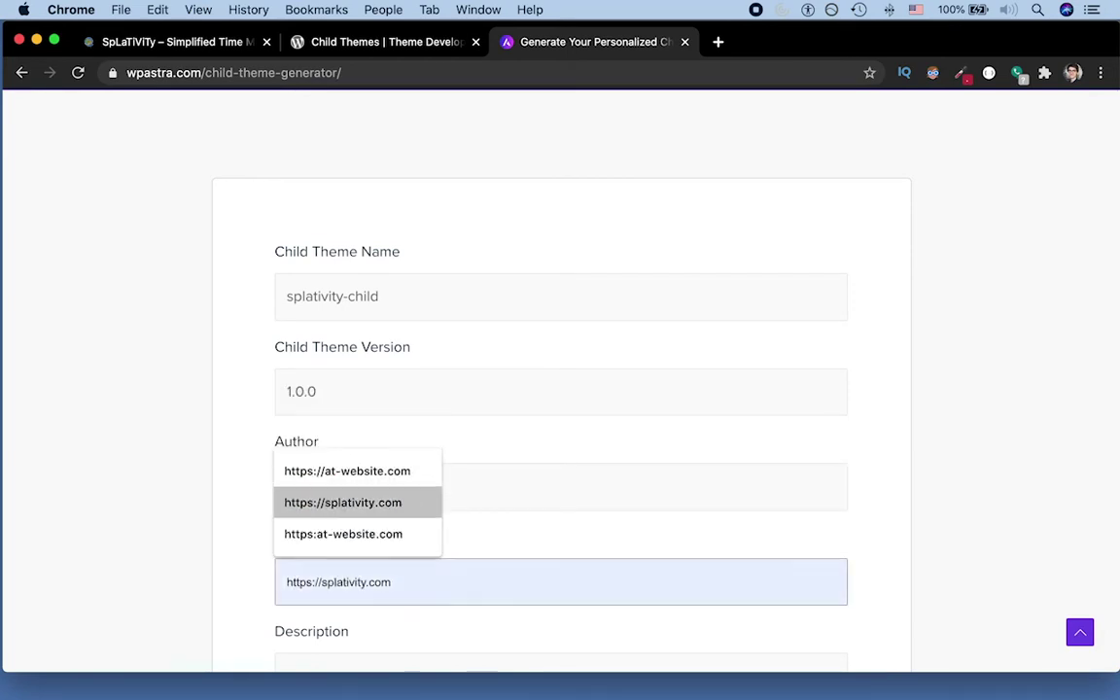
pyautogui.press('Return')
pyautogui.scroll(-3, 387, 581)
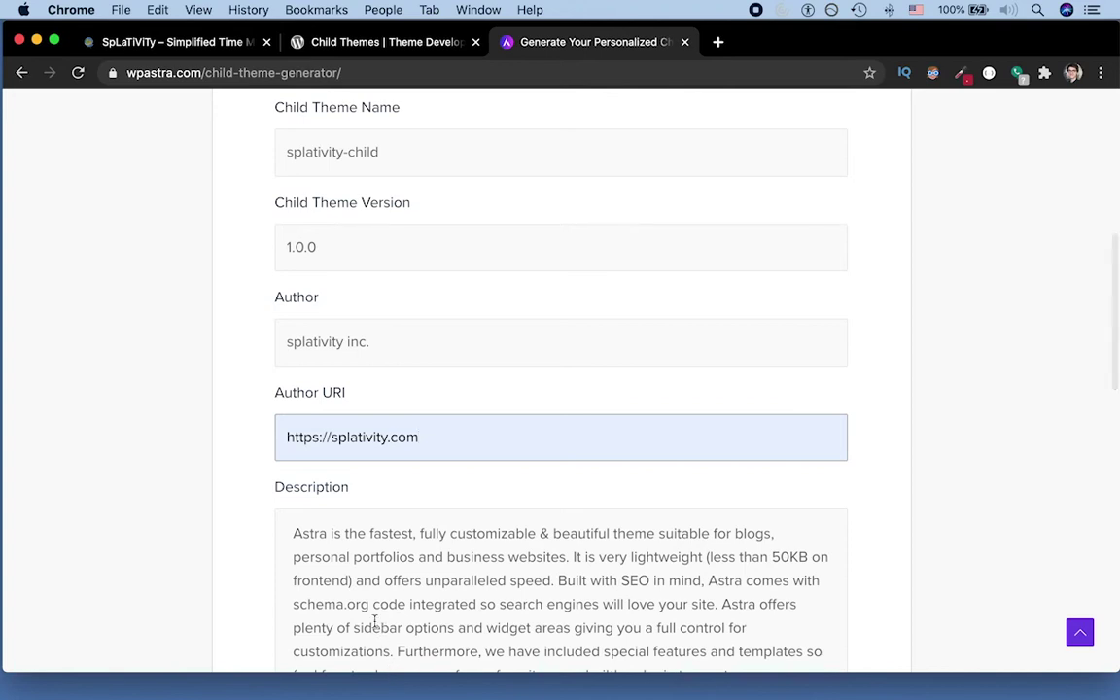
pyautogui.tripleClick(363, 608)
pyautogui.write('Splativity custom child theme')
pyautogui.scroll(-7, 363, 607)
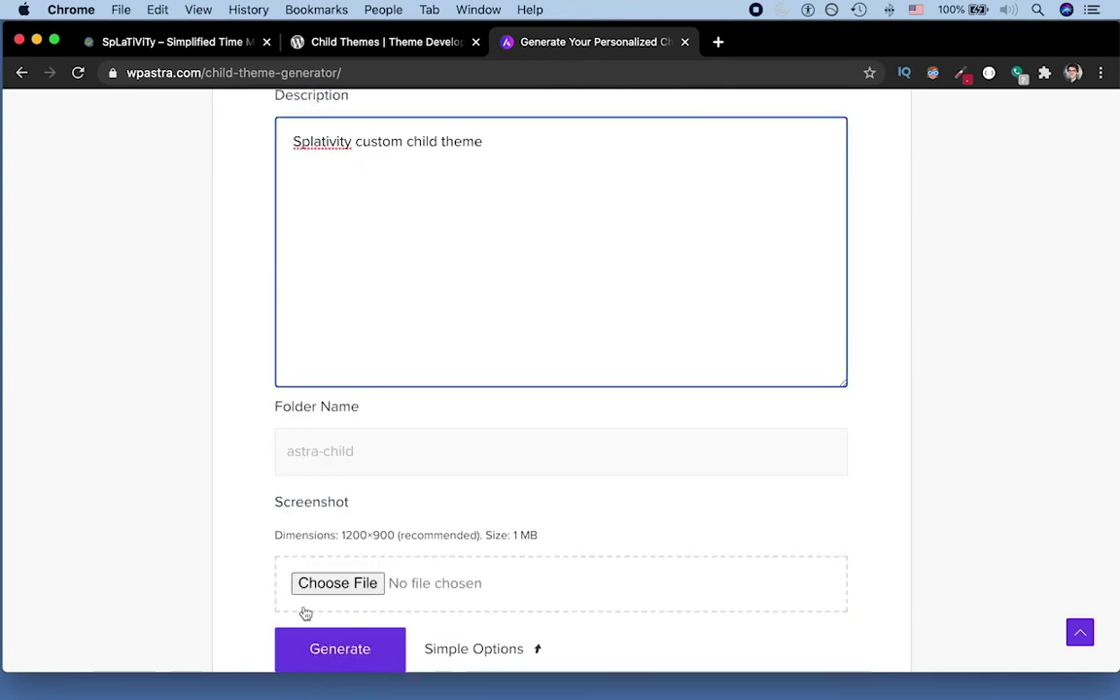
# Attach splativity-logo-new-7-150x150.png as the screenshot and generate the astra-child.zip download.
pyautogui.click(358, 586)
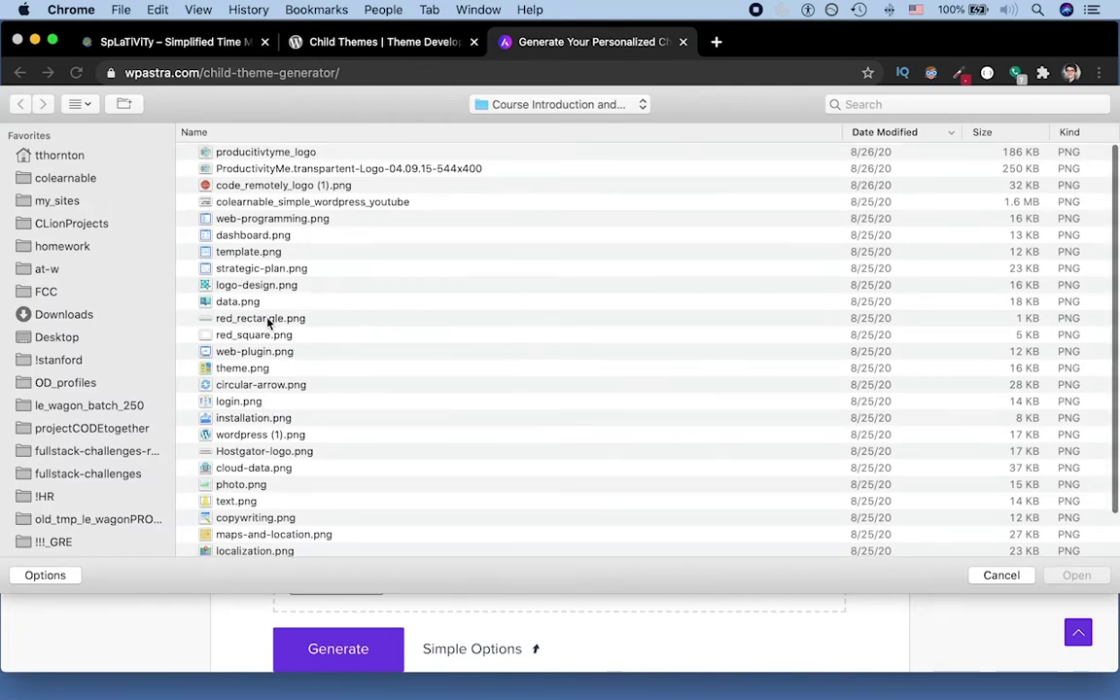
pyautogui.scroll(-3, 269, 324)
pyautogui.click(333, 549)
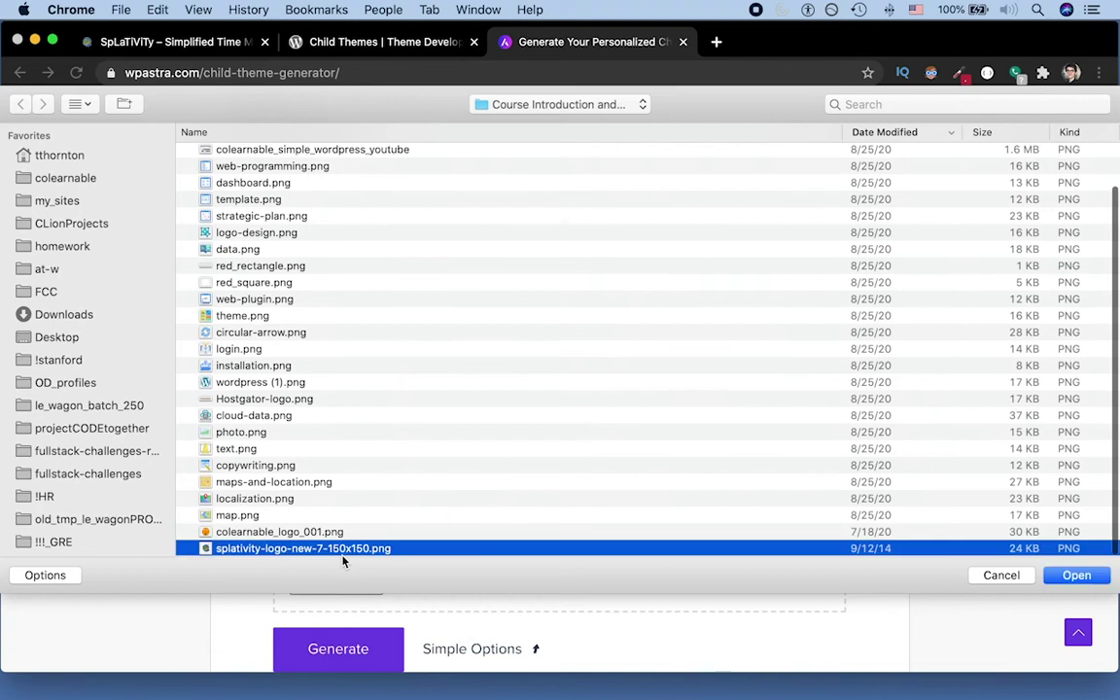
pyautogui.doubleClick(333, 550)
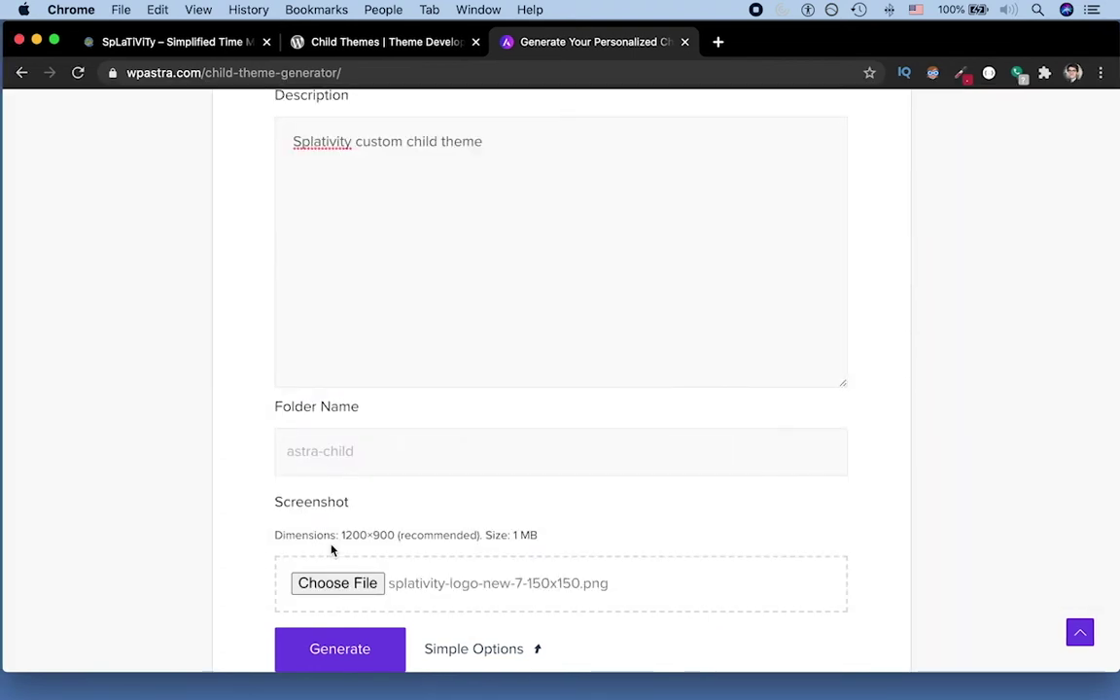
pyautogui.scroll(-2, 332, 551)
pyautogui.click(320, 543)
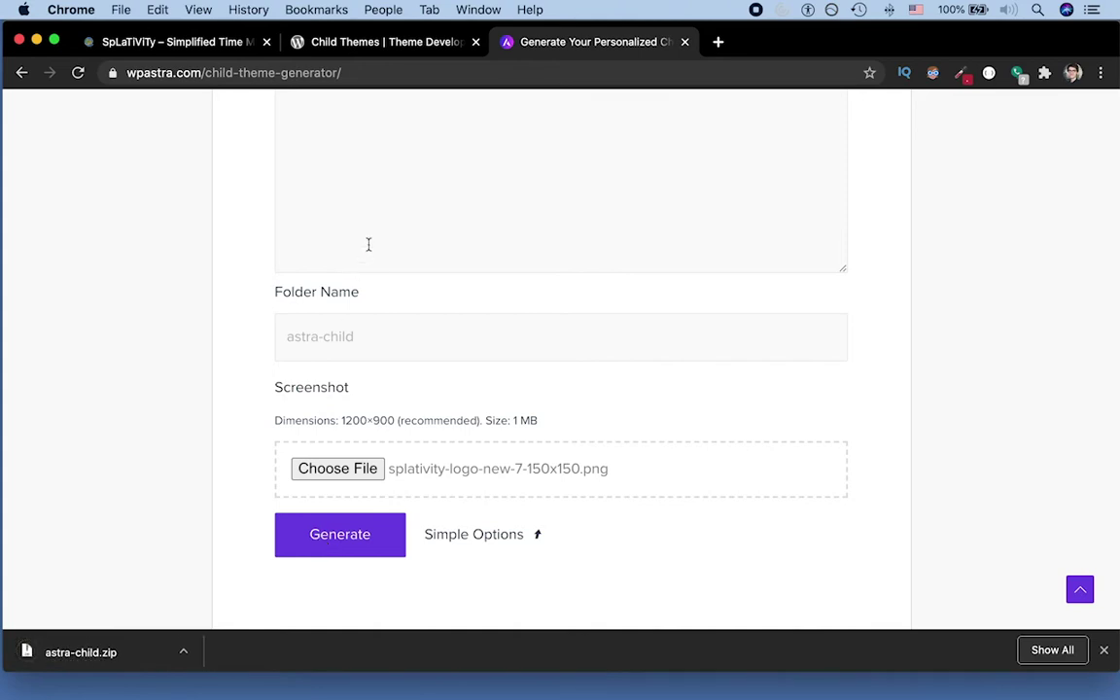
# Open splativity.com/wp-admin in a new first tab and go to Appearance > Themes.
pyautogui.click(180, 49)
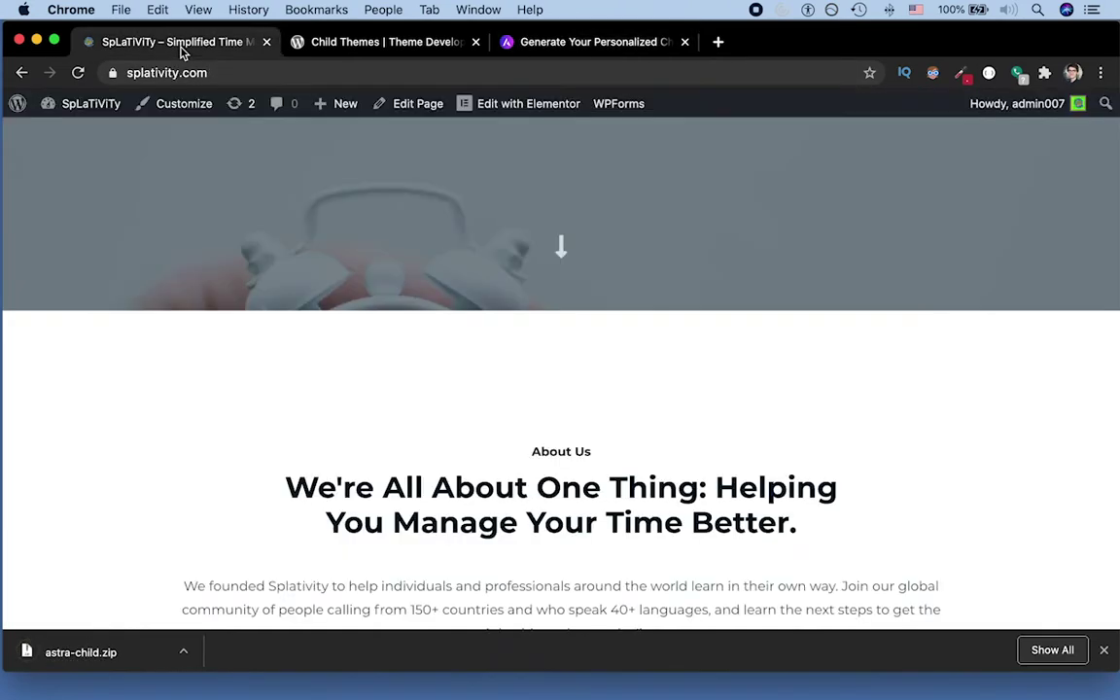
pyautogui.hotkey('ctrl', 't')
pyautogui.write('splativity.com')
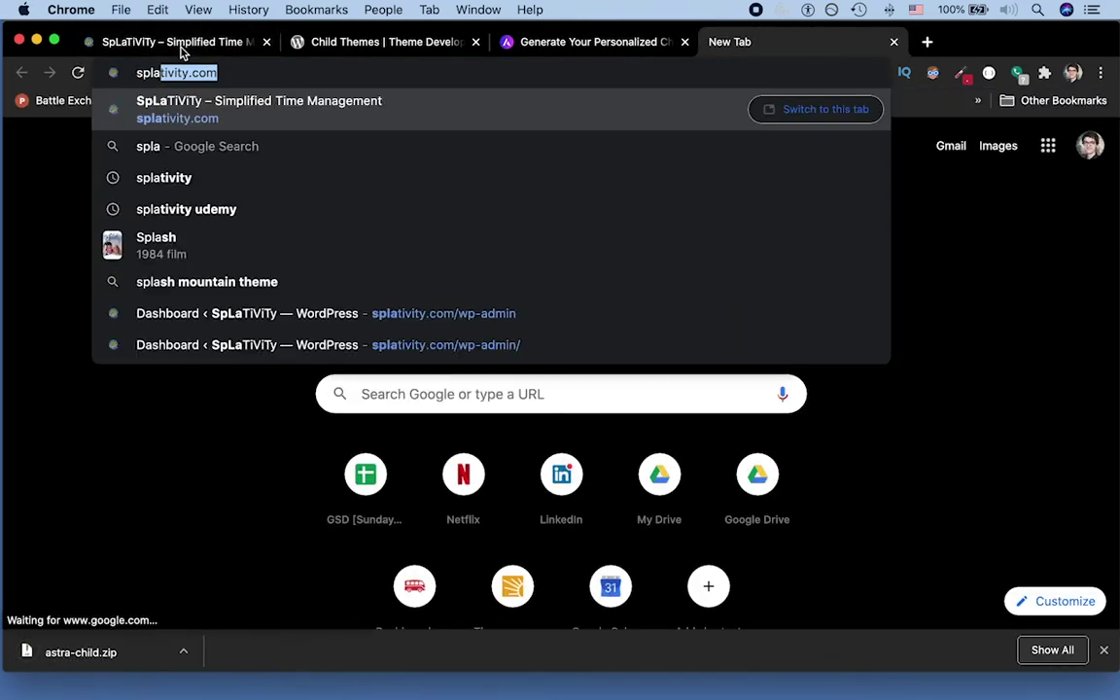
pyautogui.press('Right')
pyautogui.write('/wp')
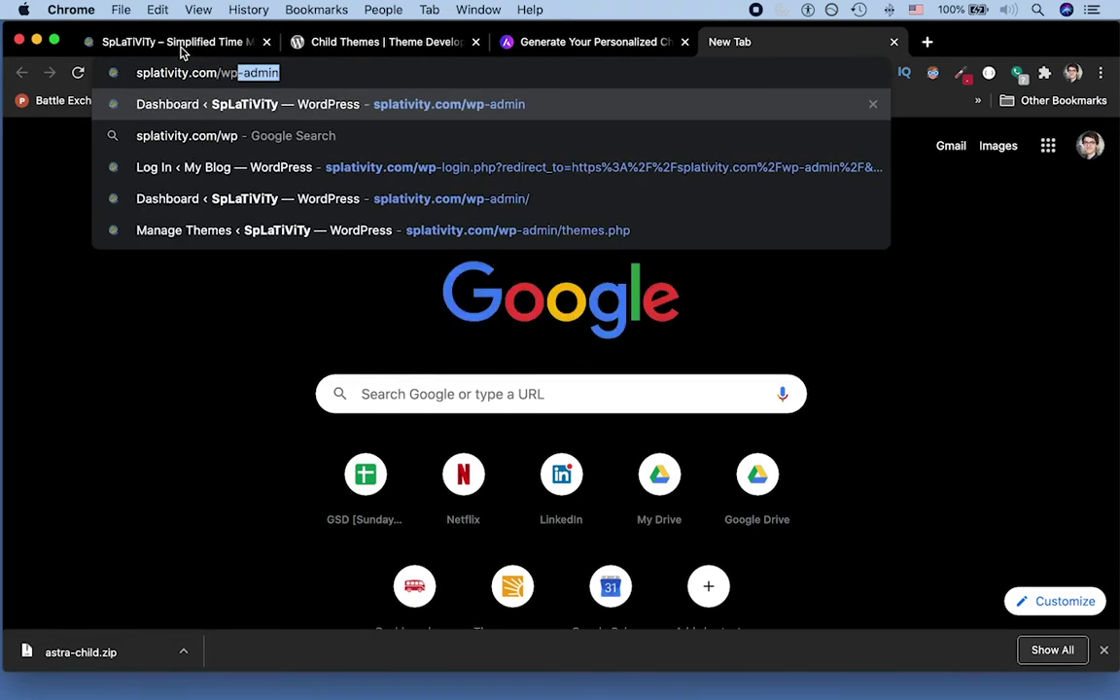
pyautogui.press('Return')
pyautogui.moveTo(781, 49); pyautogui.dragTo(129, 51)
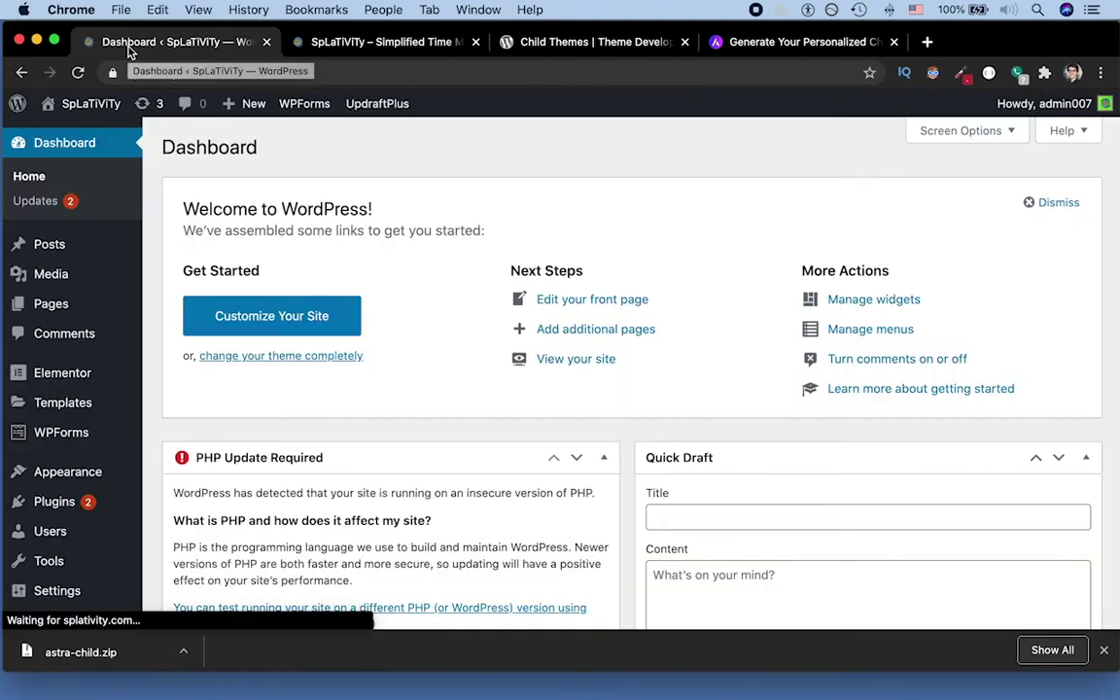
pyautogui.moveTo(92, 474)
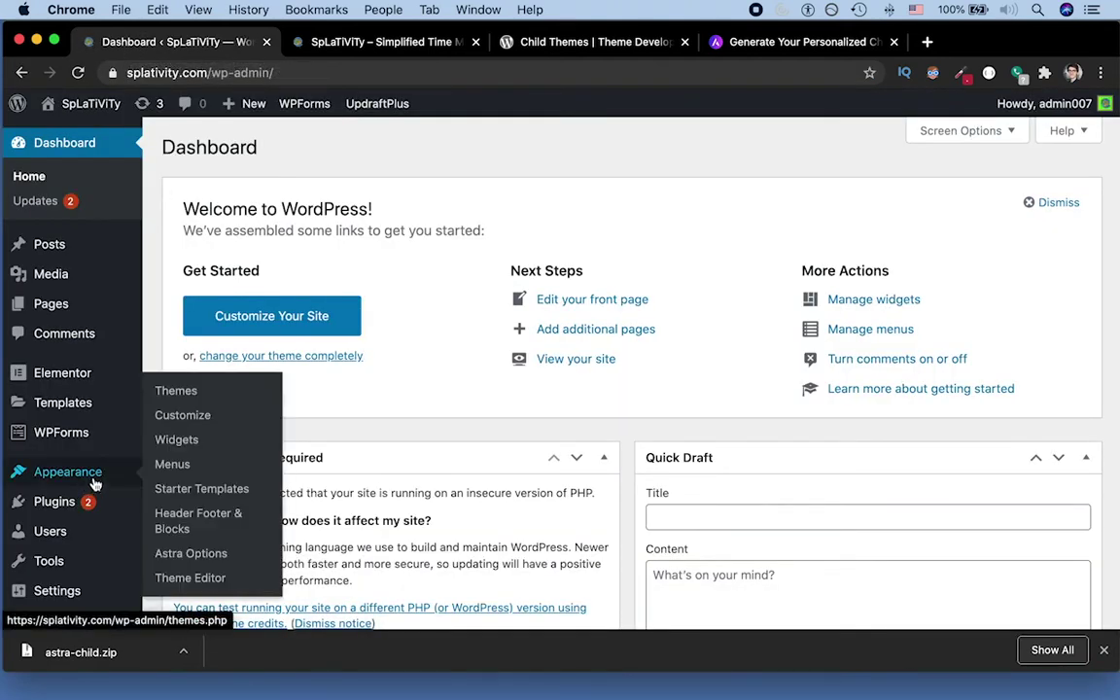
pyautogui.click(200, 391)
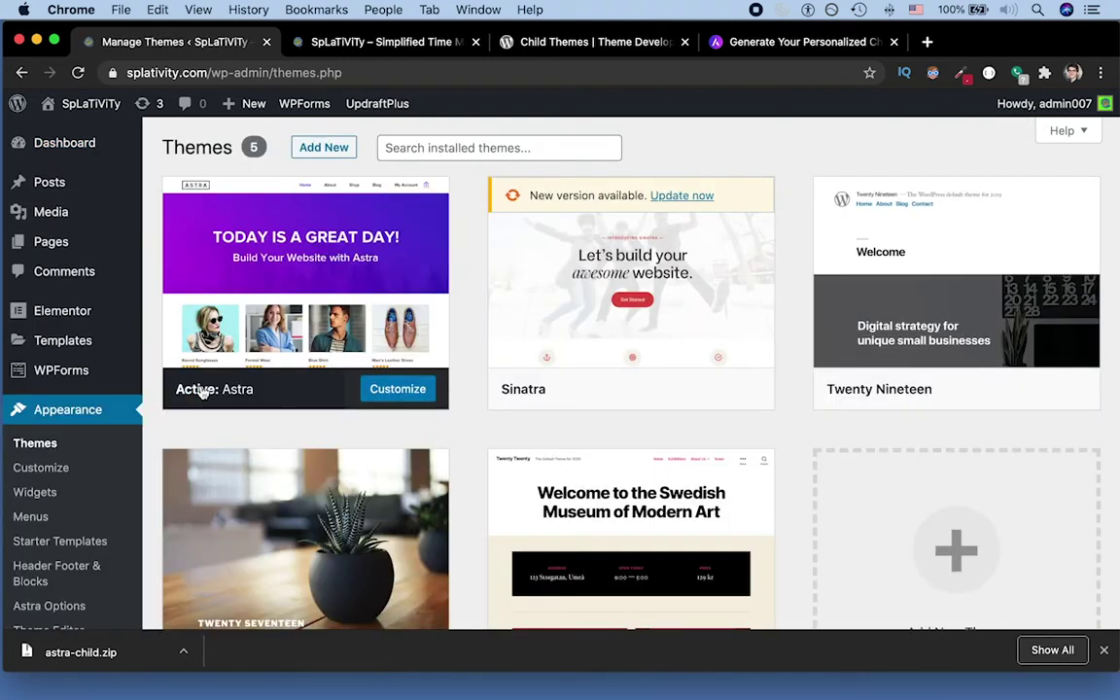
# Upload astra-child.zip from Downloads as a new theme, install it, and activate it.
pyautogui.moveTo(268, 284)
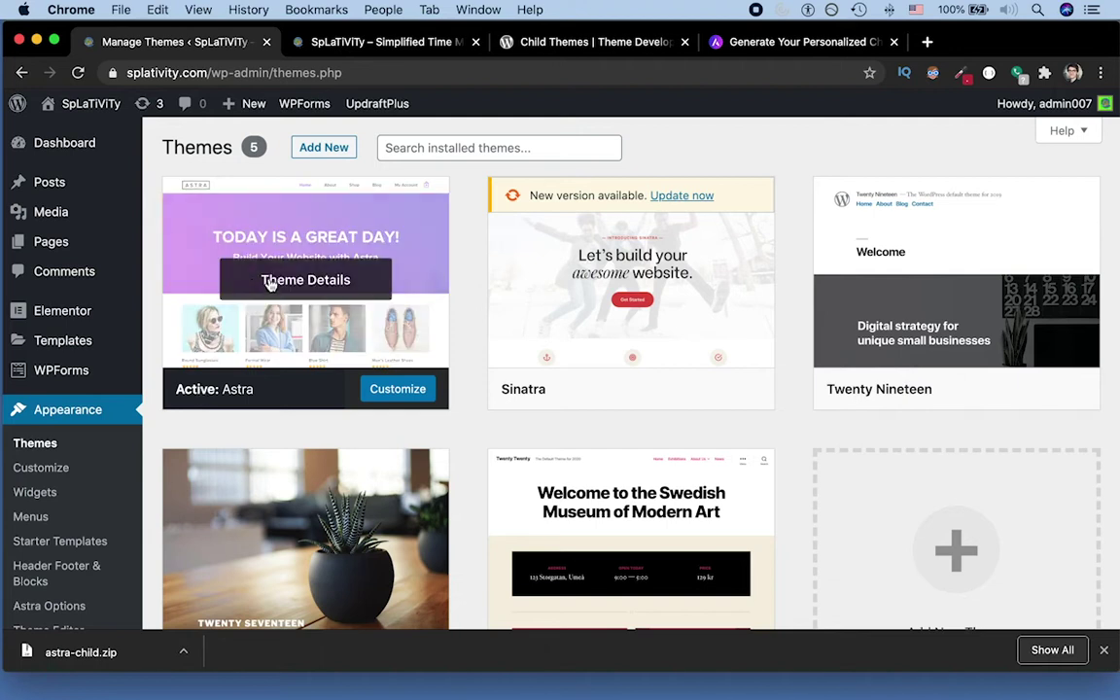
pyautogui.click(323, 148)
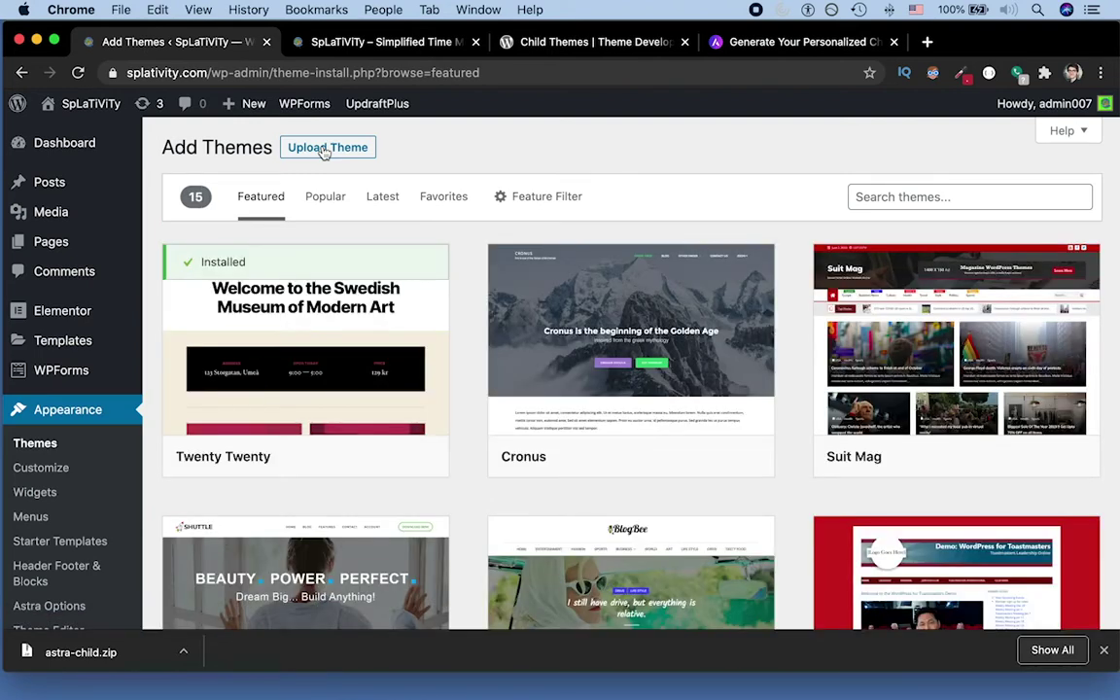
pyautogui.click(323, 151)
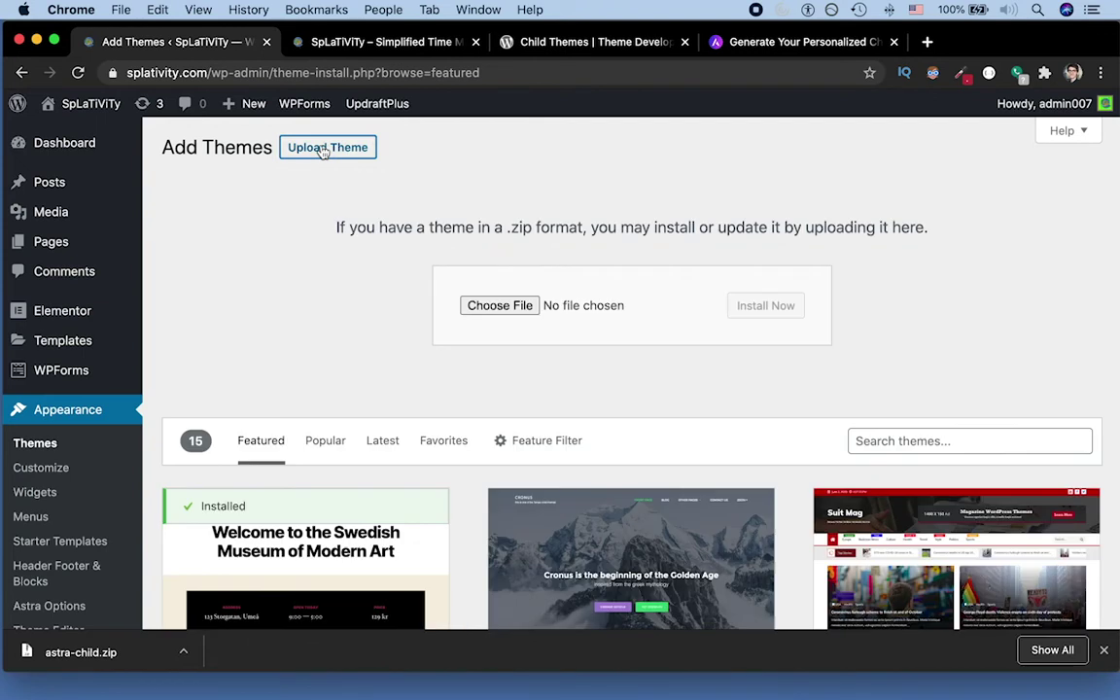
pyautogui.click(493, 305)
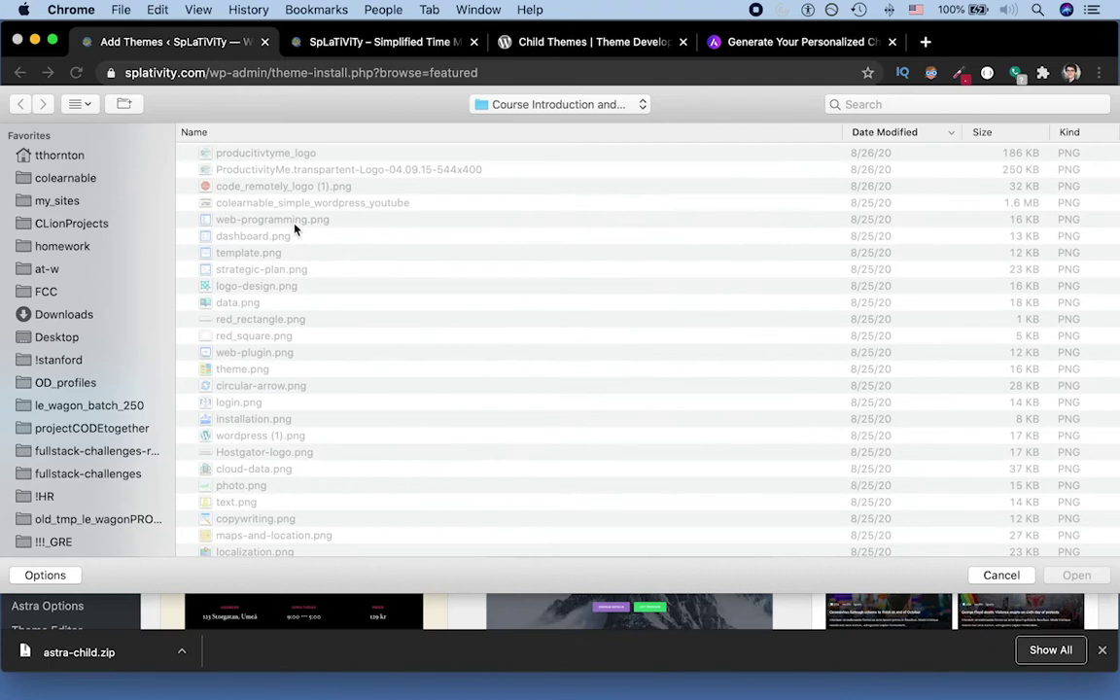
pyautogui.click(60, 325)
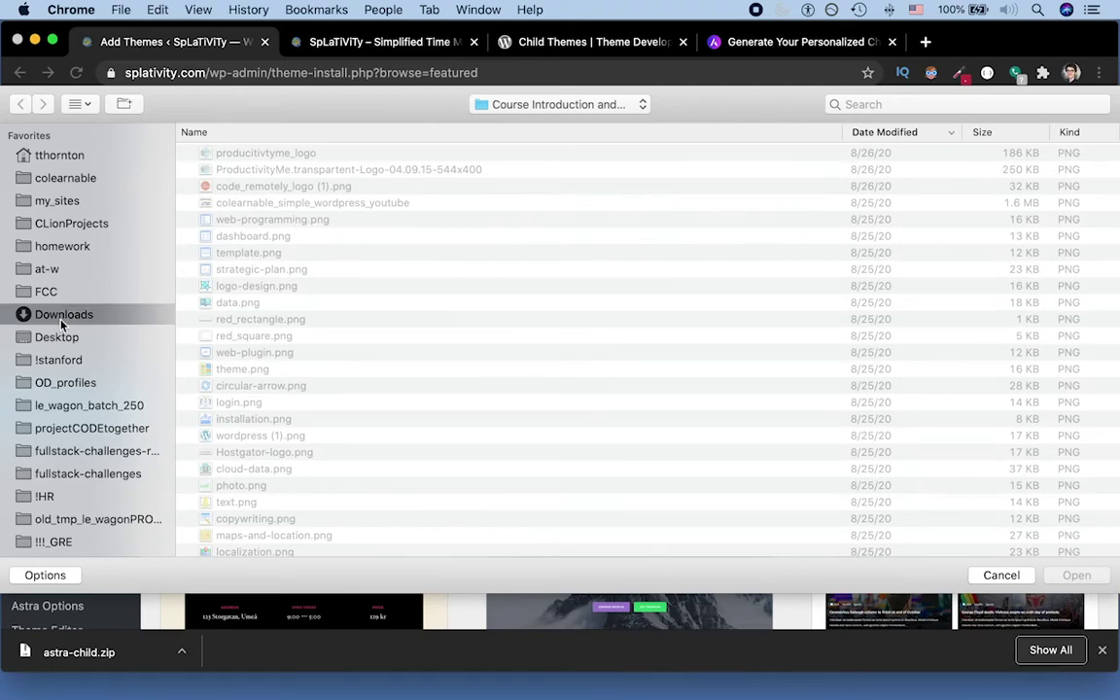
pyautogui.click(253, 155)
pyautogui.doubleClick(253, 156)
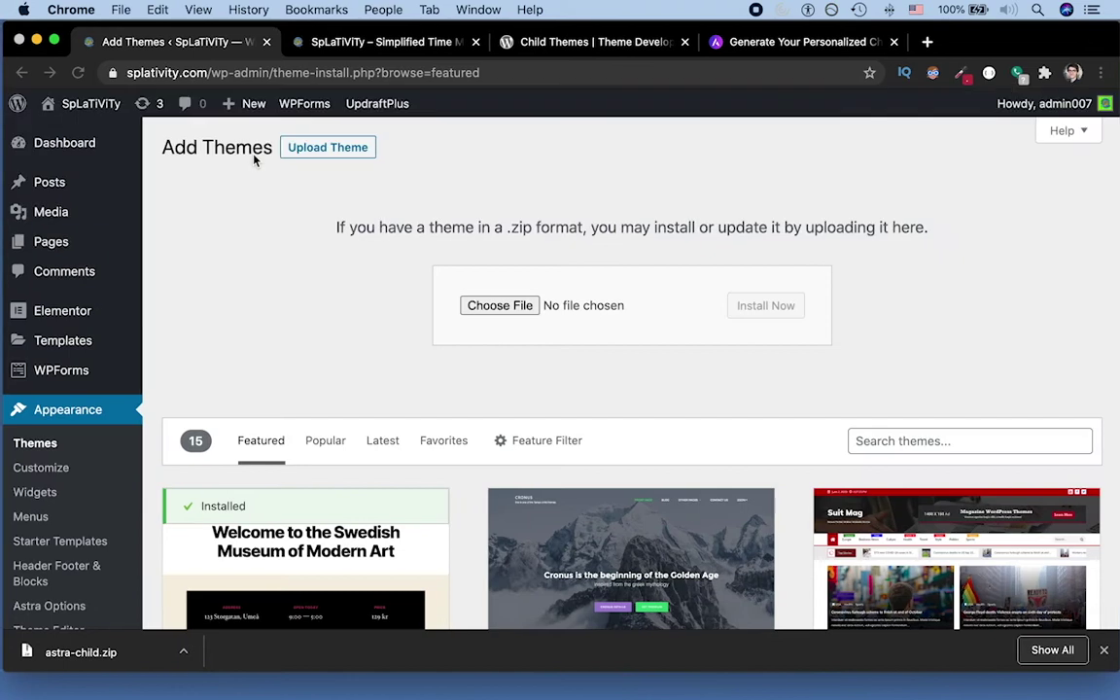
pyautogui.click(765, 306)
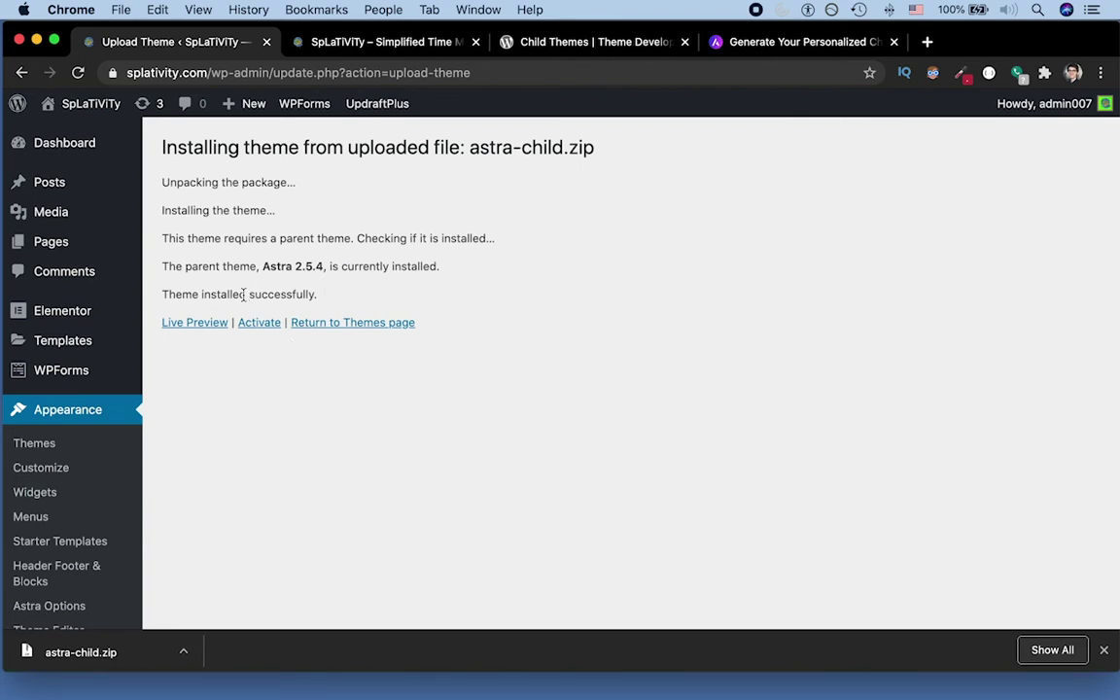
pyautogui.click(253, 332)
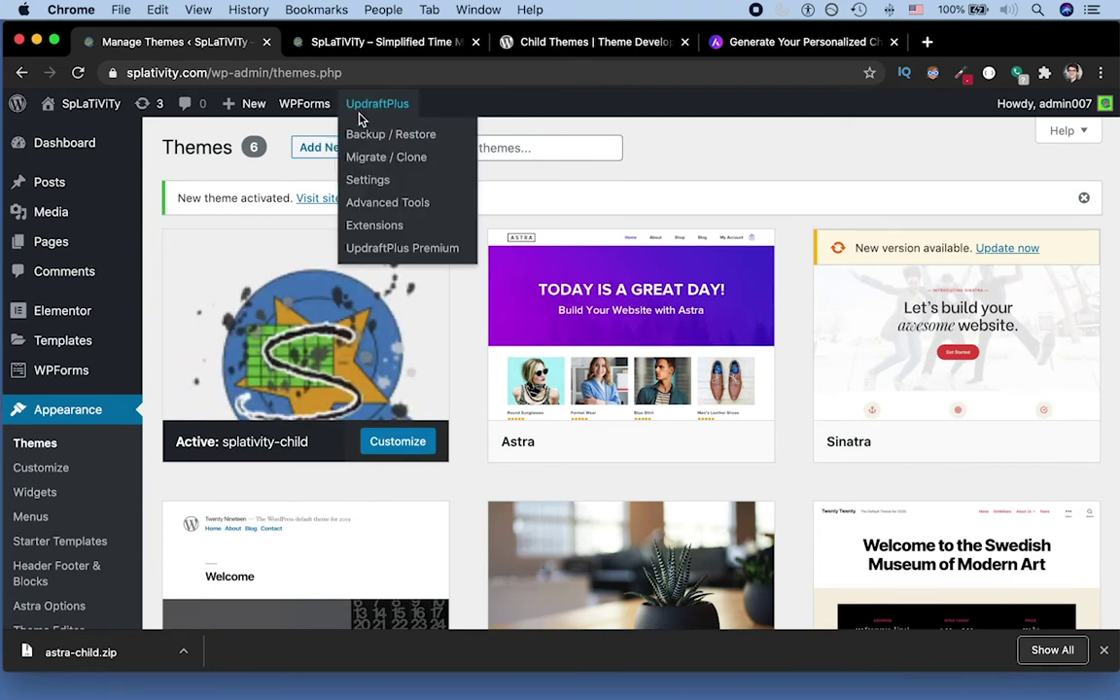
# Open the Customizer from the active splativity-child theme and scroll its panel down.
pyautogui.click(73, 470)
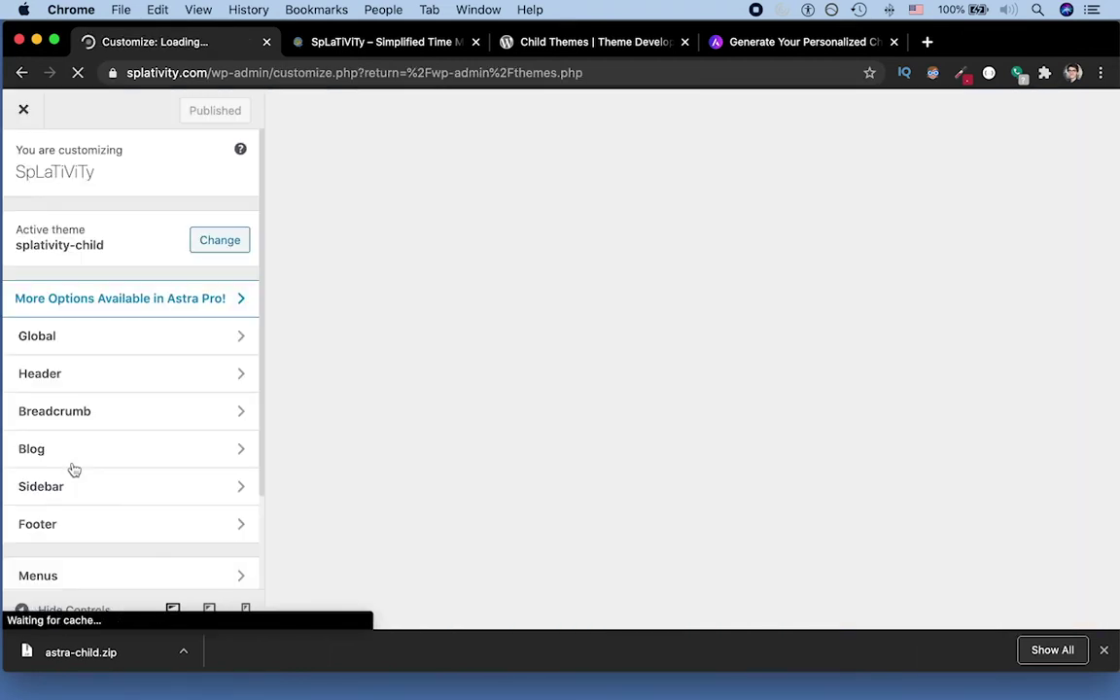
pyautogui.scroll(-3, 73, 469)
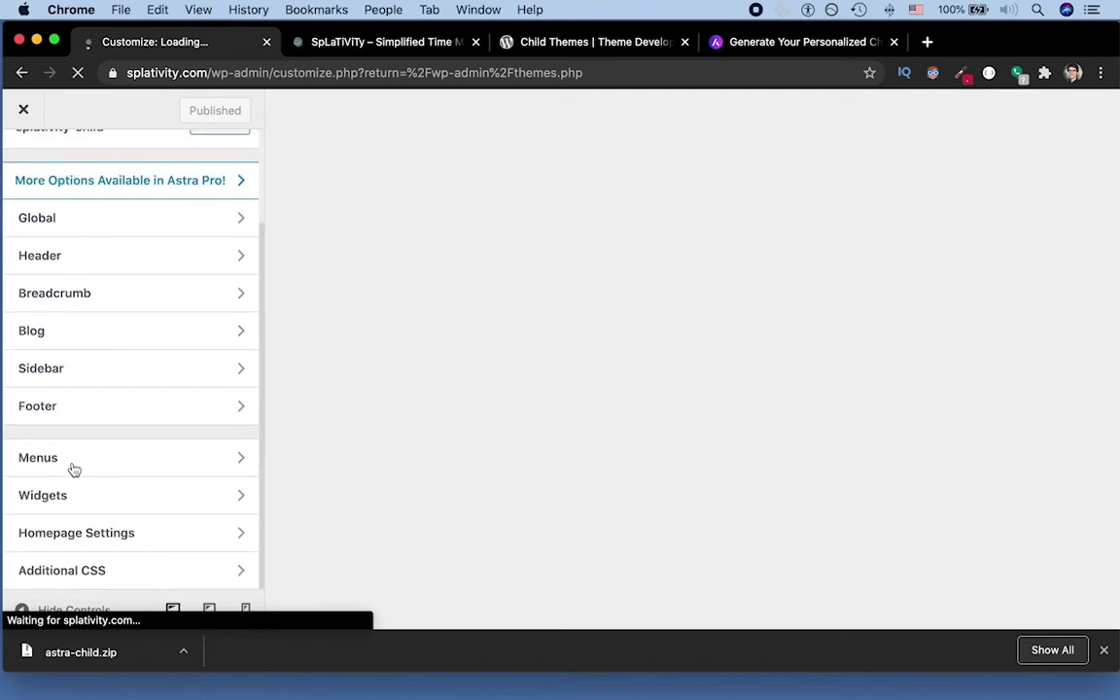
# In Additional CSS, enter the rule body { color: red !important; }.
pyautogui.click(83, 572)
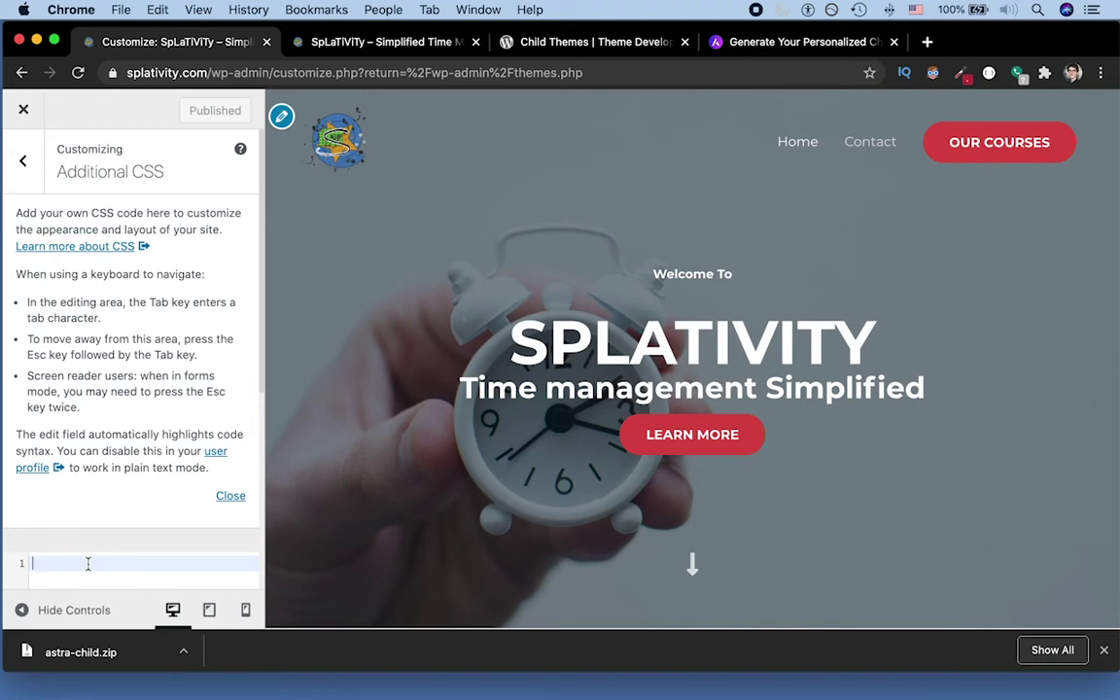
pyautogui.write('body {')
pyautogui.press('Return')
pyautogui.write('col')
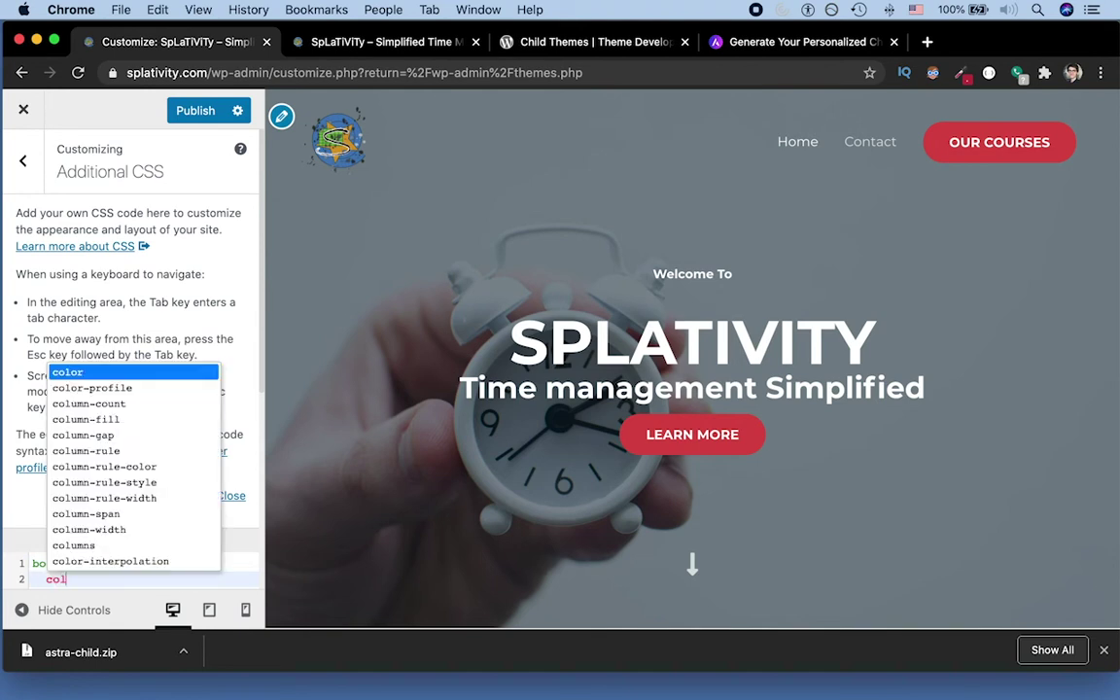
pyautogui.write('or: re')
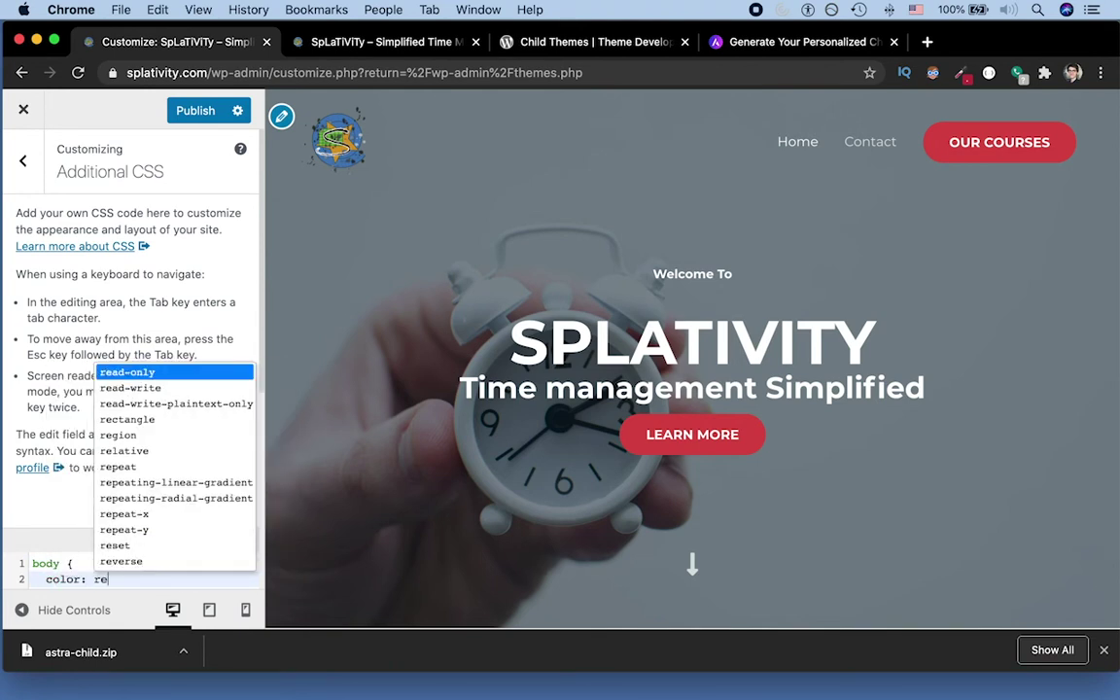
pyautogui.write('d !important')
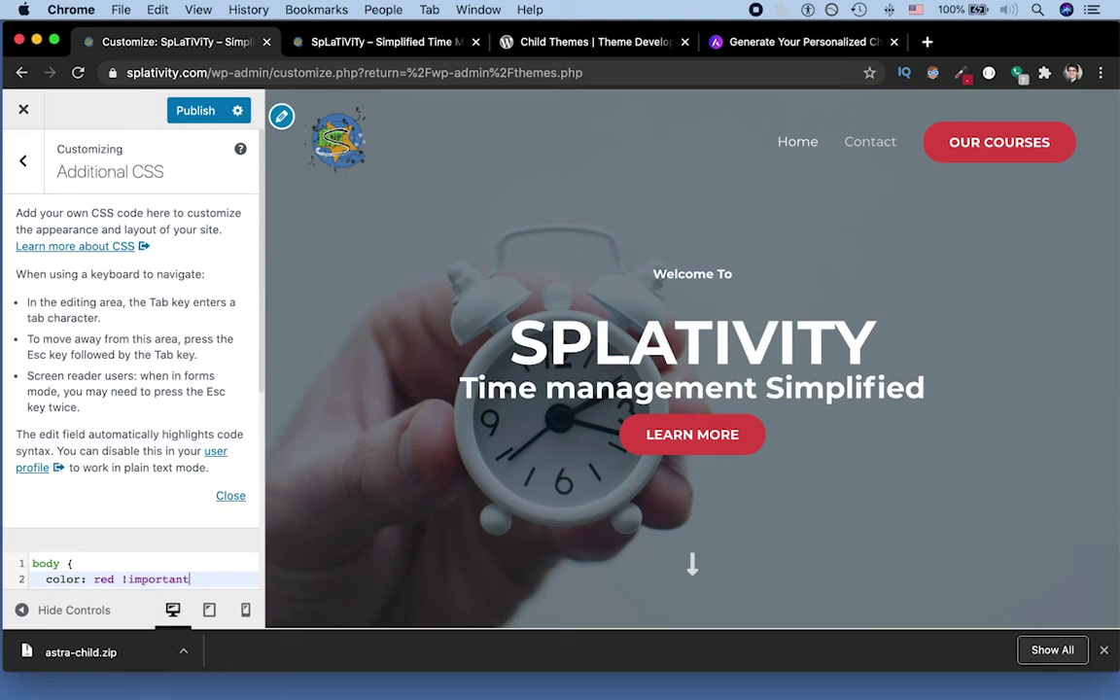
pyautogui.write(';')
# Publish the red body CSS and scroll the live home page to check the red About Us text.
pyautogui.click(175, 110)
pyautogui.click(342, 43)
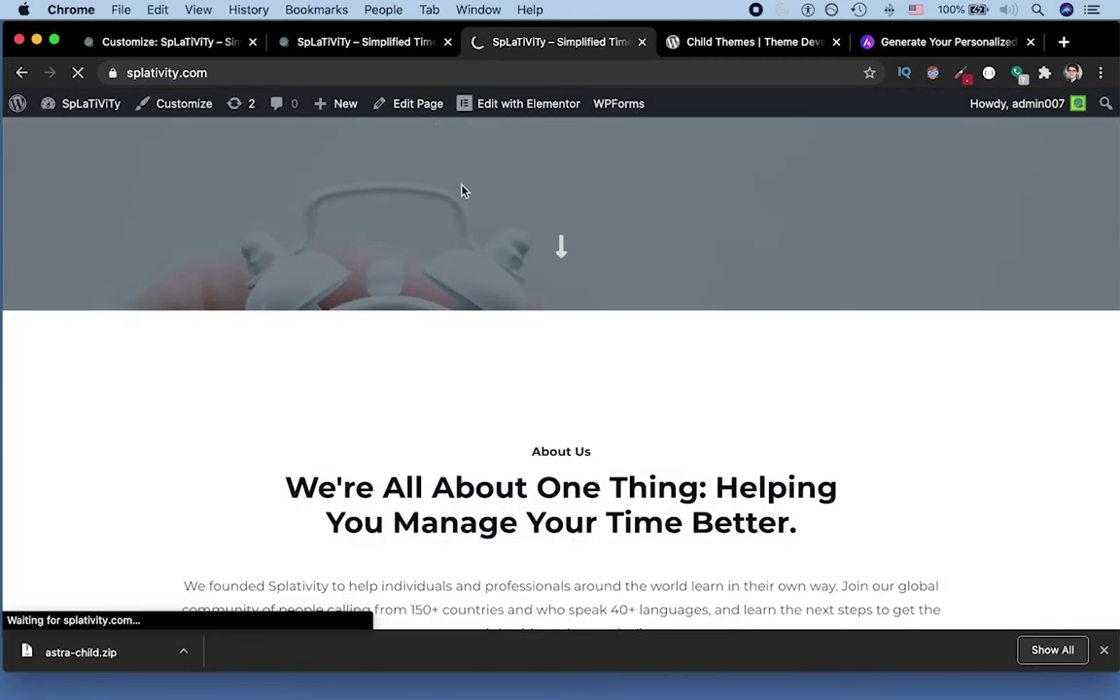
pyautogui.scroll(-2, 462, 191)
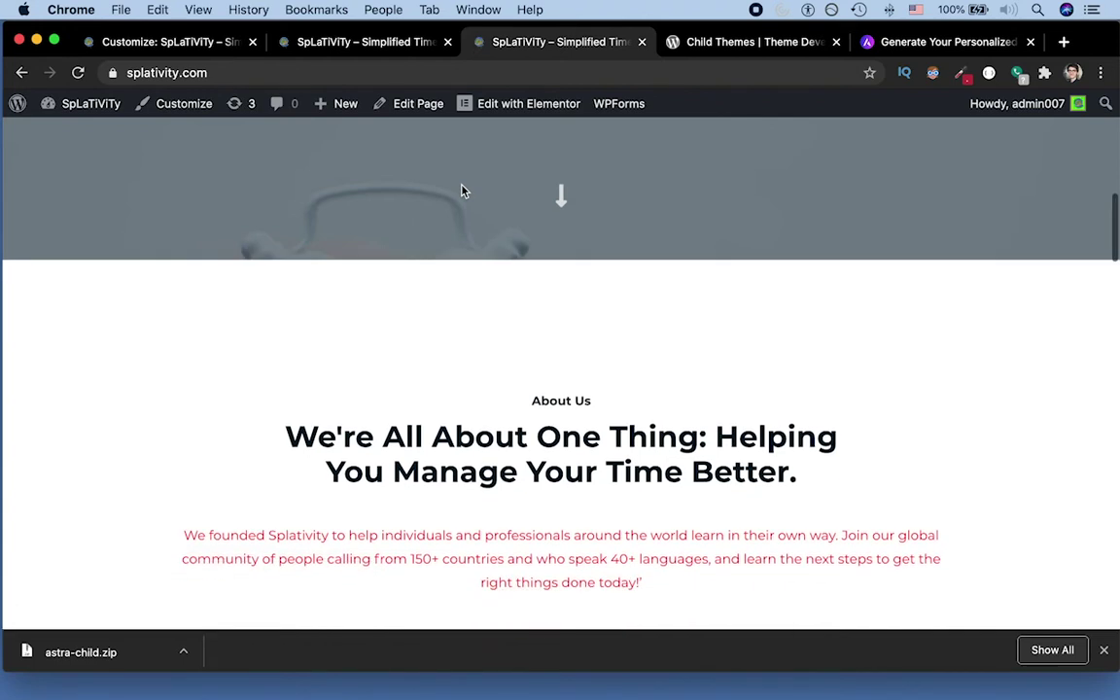
pyautogui.scroll(-5, 364, 542)
pyautogui.scroll(-1, 352, 545)
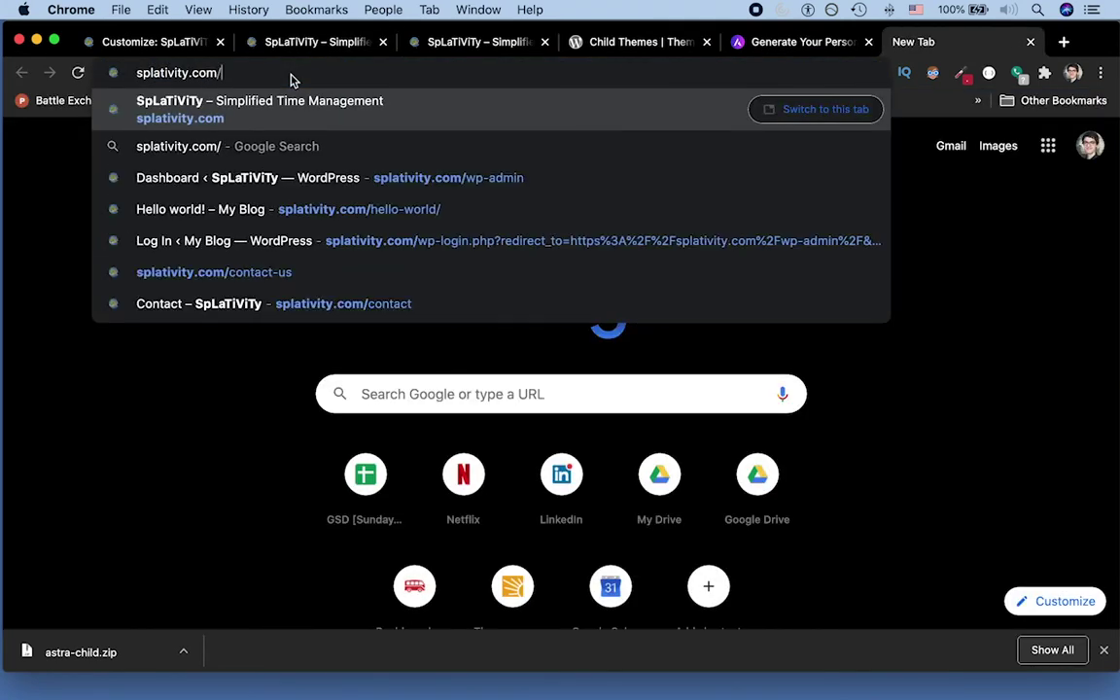
# Reactivate the parent Astra theme from the admin Themes page.
pyautogui.press('Return')
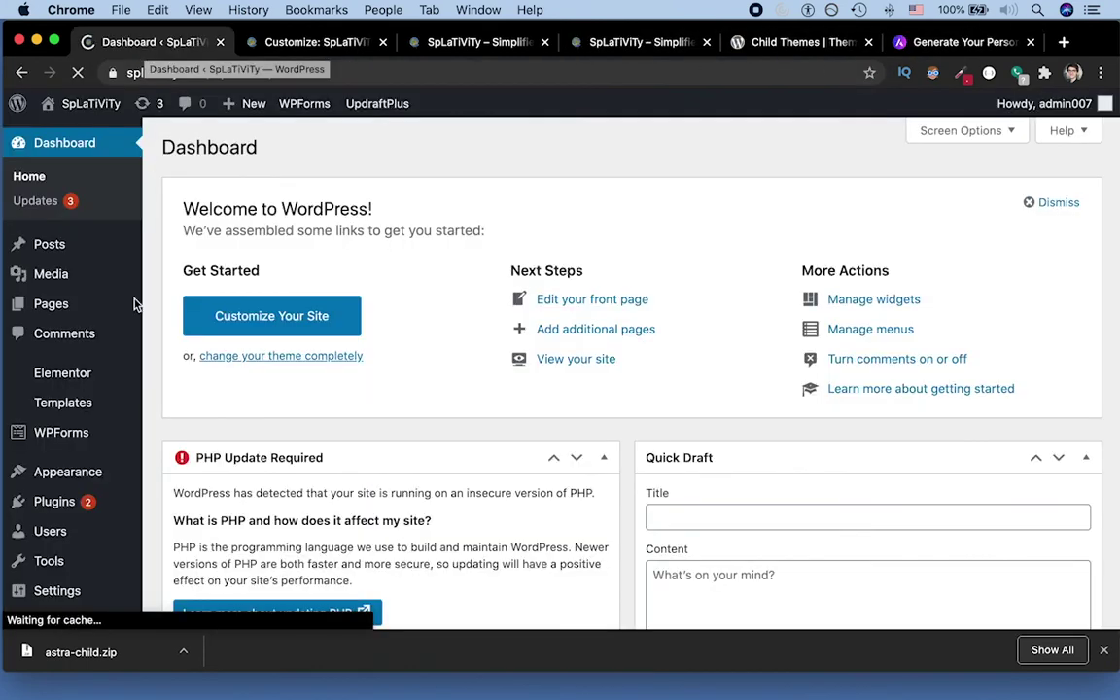
pyautogui.moveTo(95, 469)
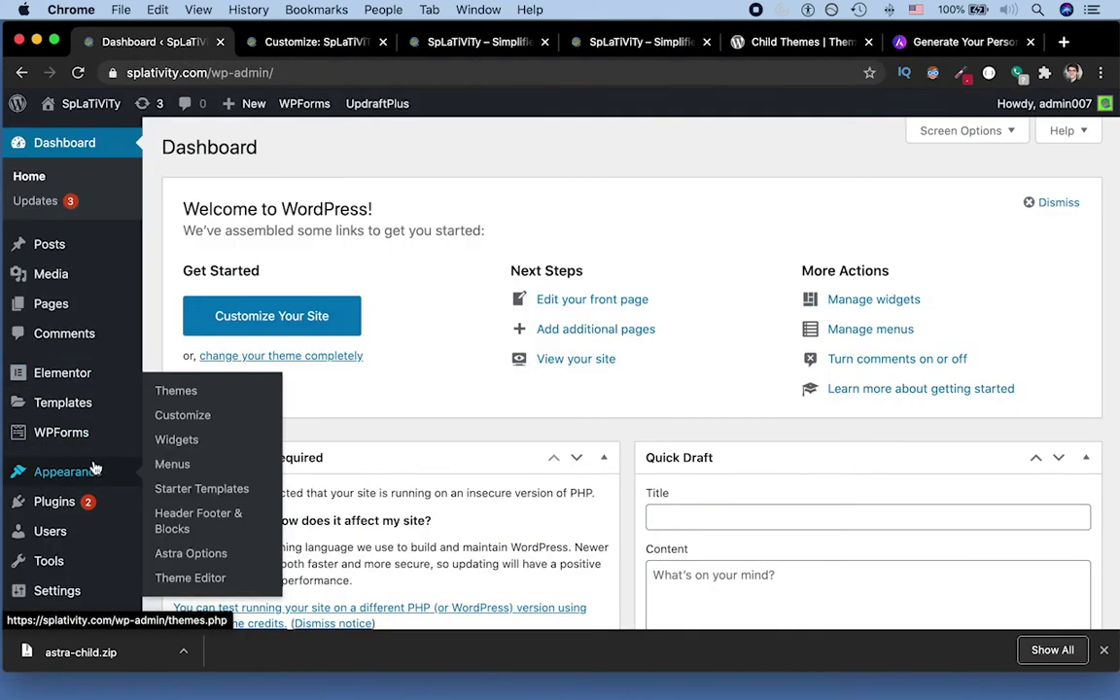
pyautogui.click(167, 390)
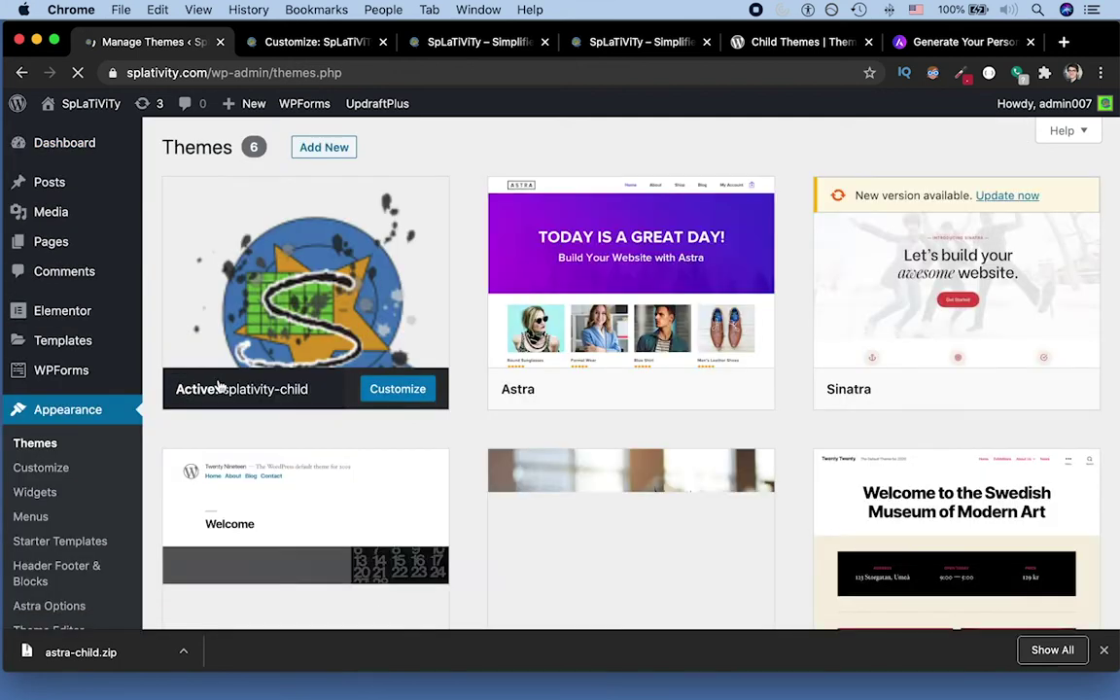
pyautogui.moveTo(560, 368)
pyautogui.click(653, 390)
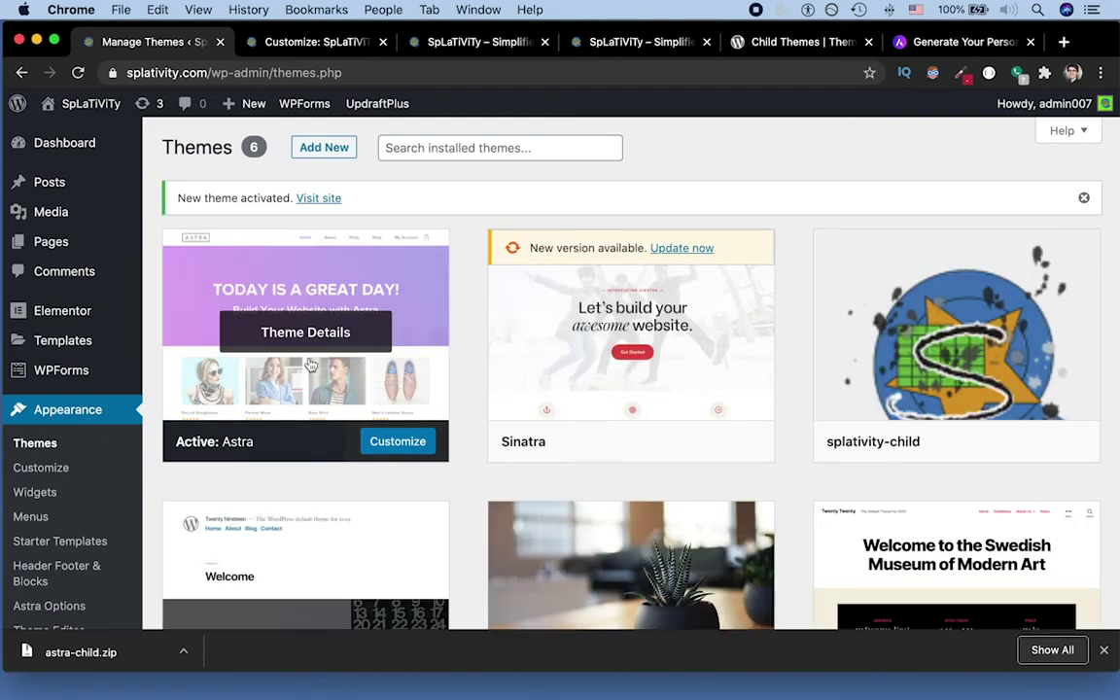
# Reload the site's home page to confirm the About Us text is grey again.
pyautogui.click(481, 45)
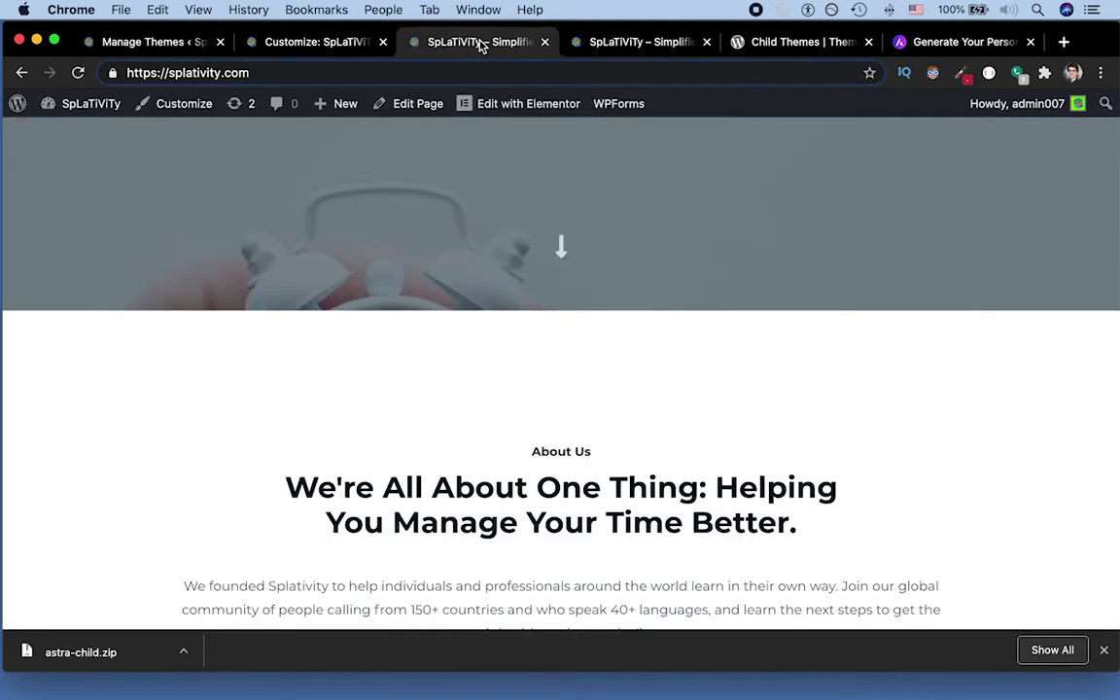
pyautogui.click(609, 44)
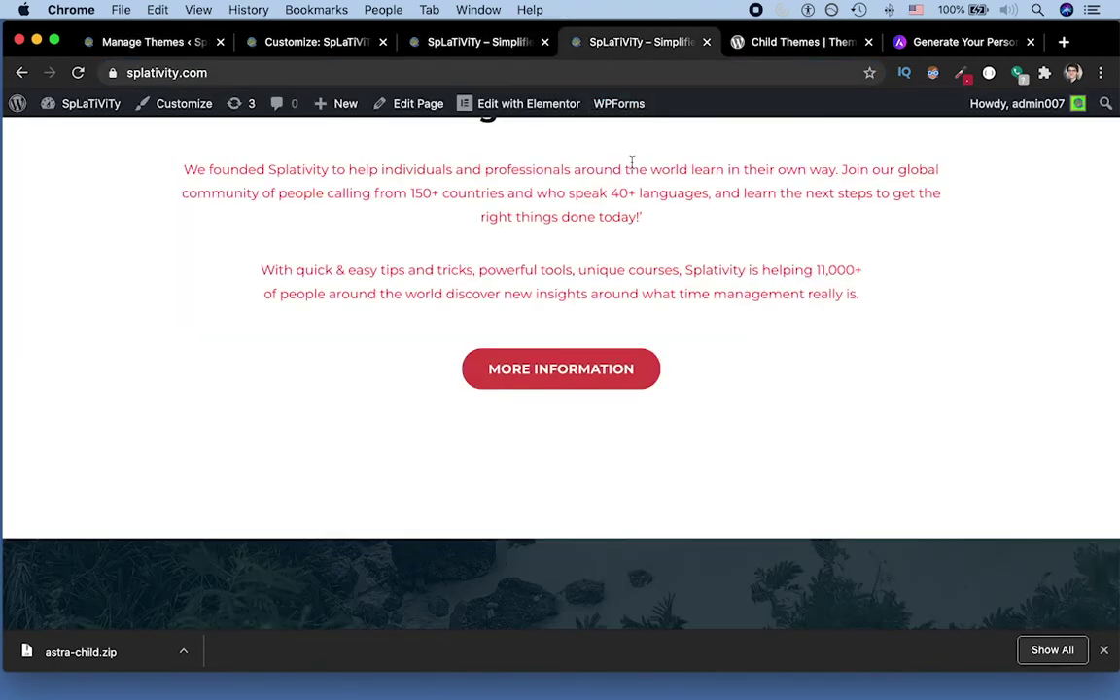
pyautogui.press('super+r')
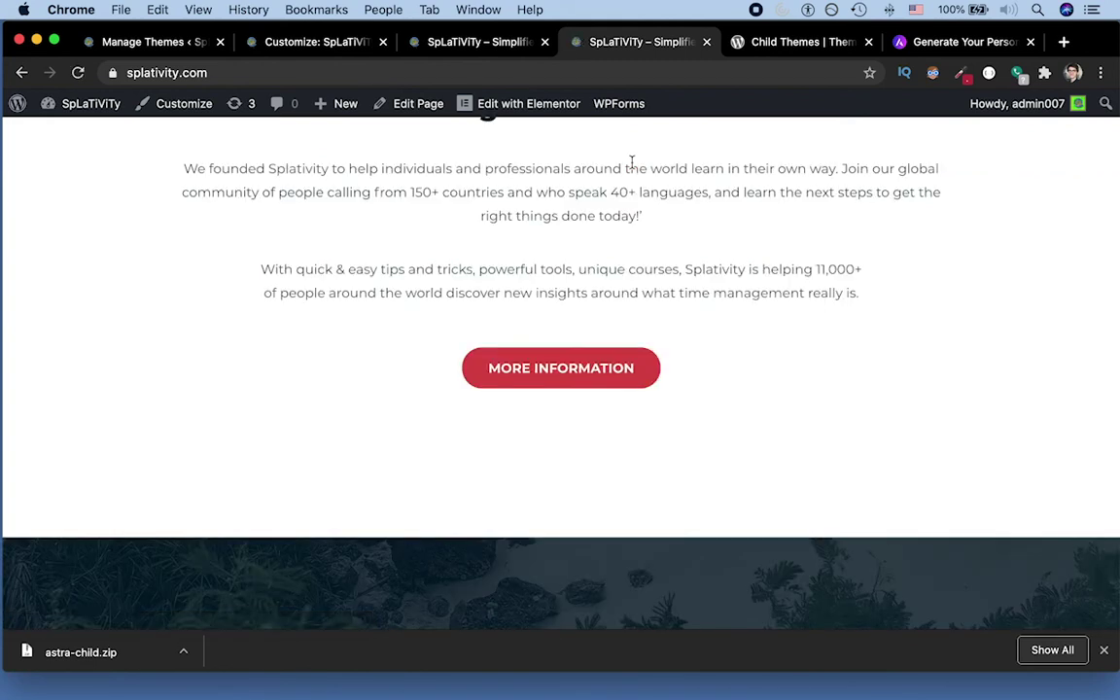
# Delete the splativity-child theme from its Theme Details and confirm the deletion.
pyautogui.click(165, 44)
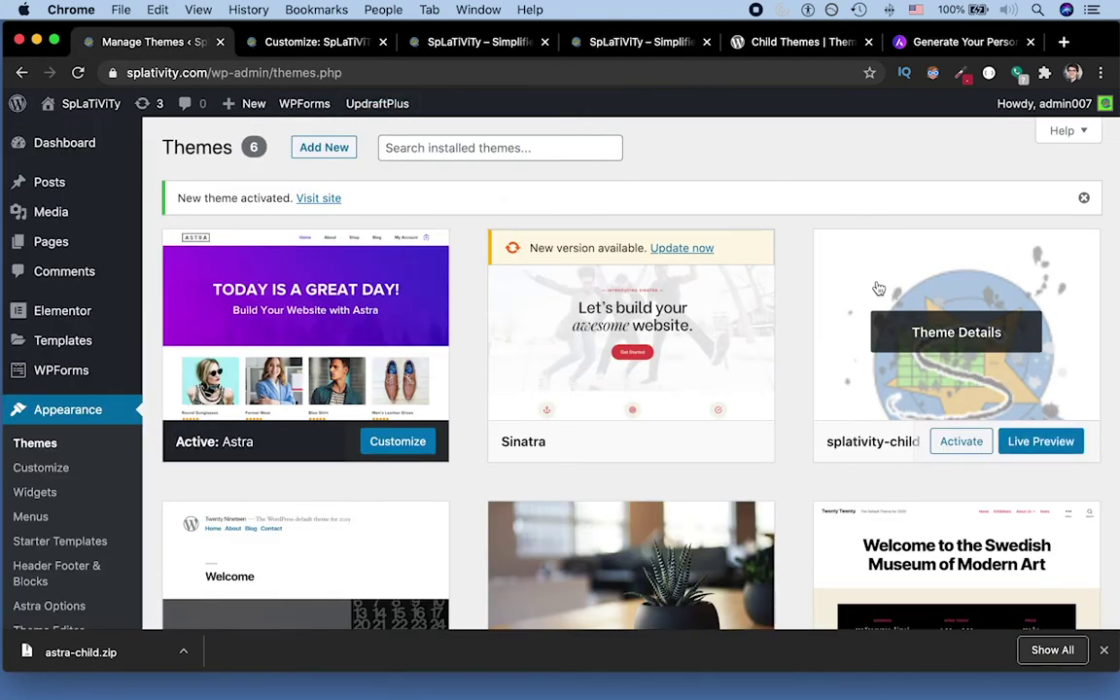
pyautogui.click(878, 289)
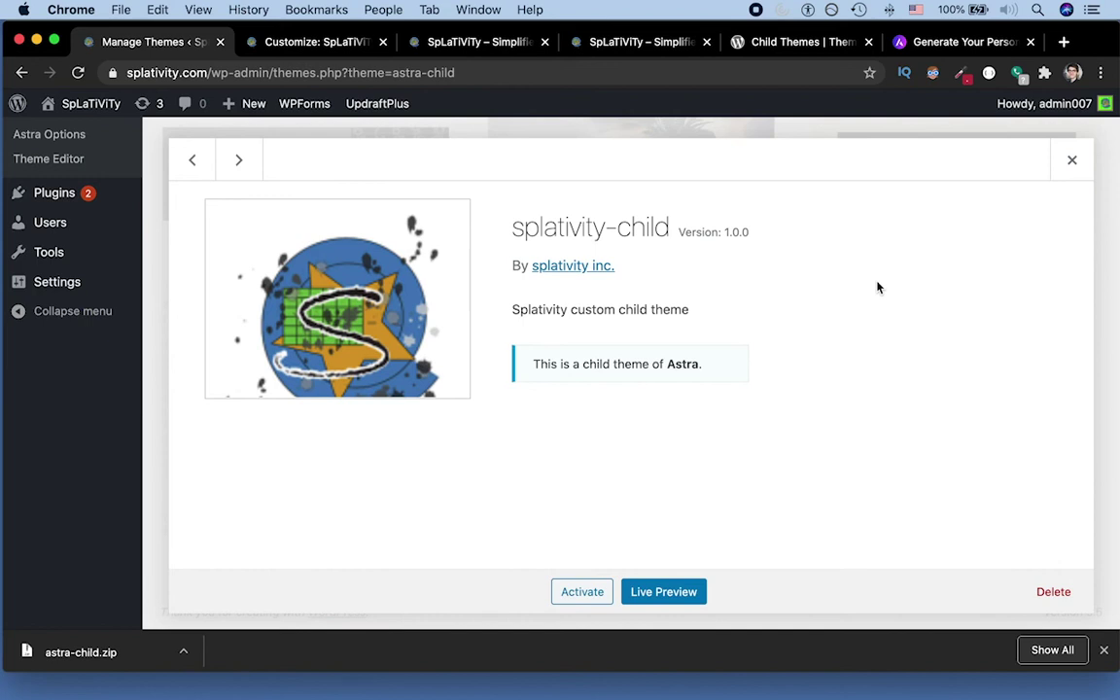
pyautogui.click(1058, 595)
pyautogui.click(711, 206)
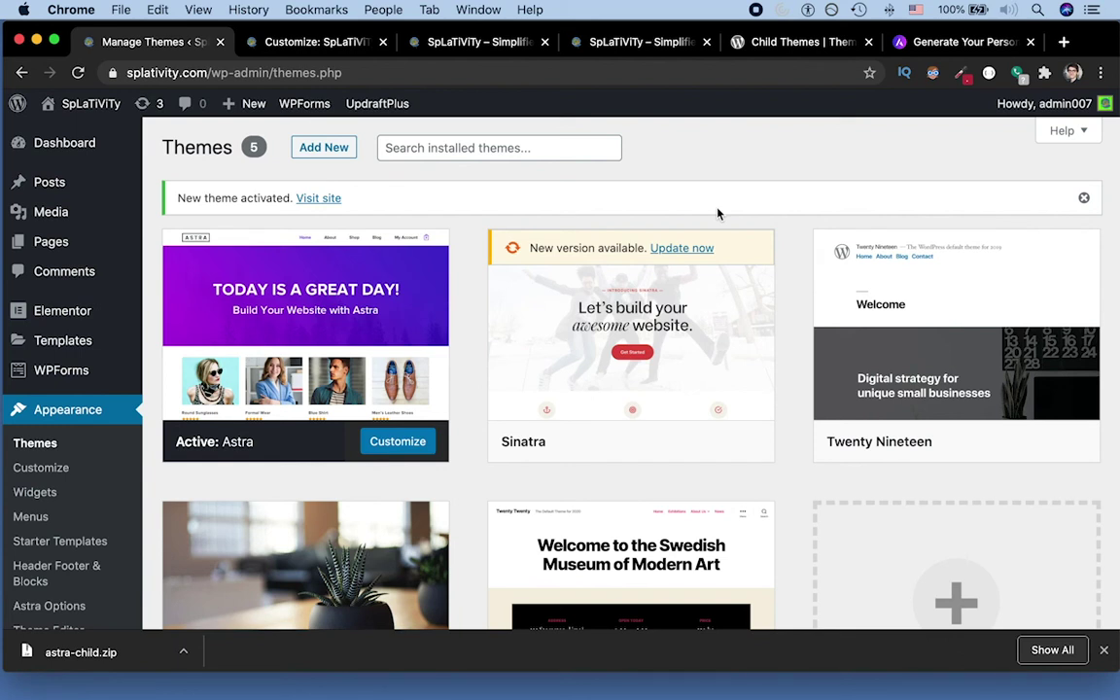
# Return to the Astra Child Theme Generator form filled in with splativity-child, version 1.0.0.
pyautogui.click(955, 45)
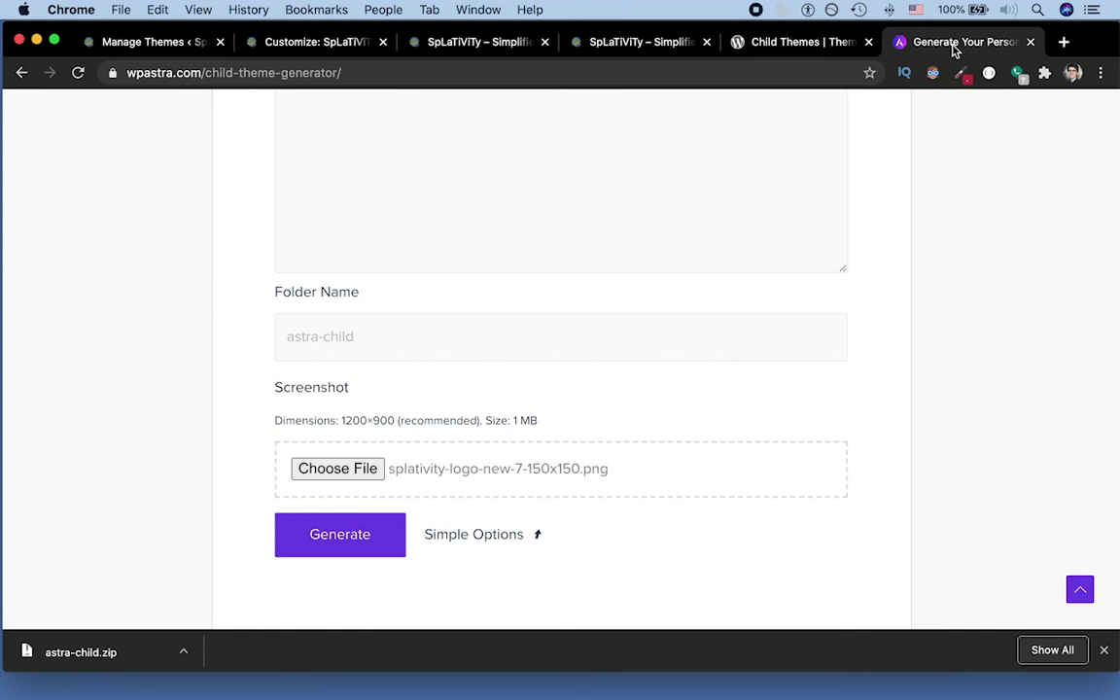
pyautogui.scroll(10, 753, 146)
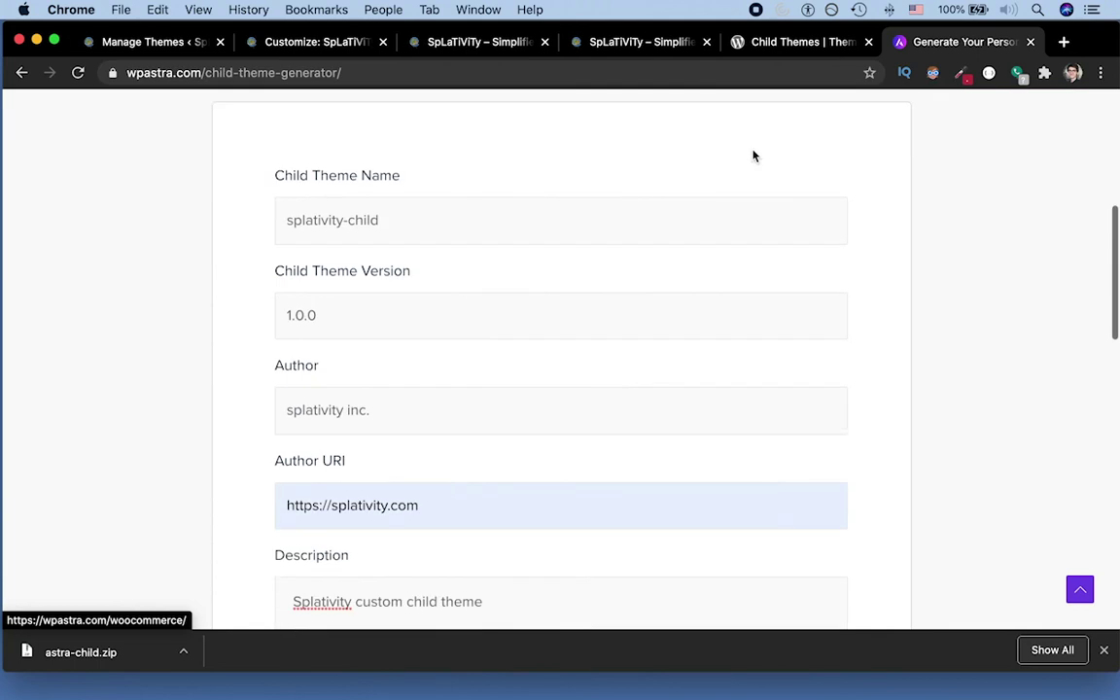
pyautogui.scroll(-5, 753, 151)
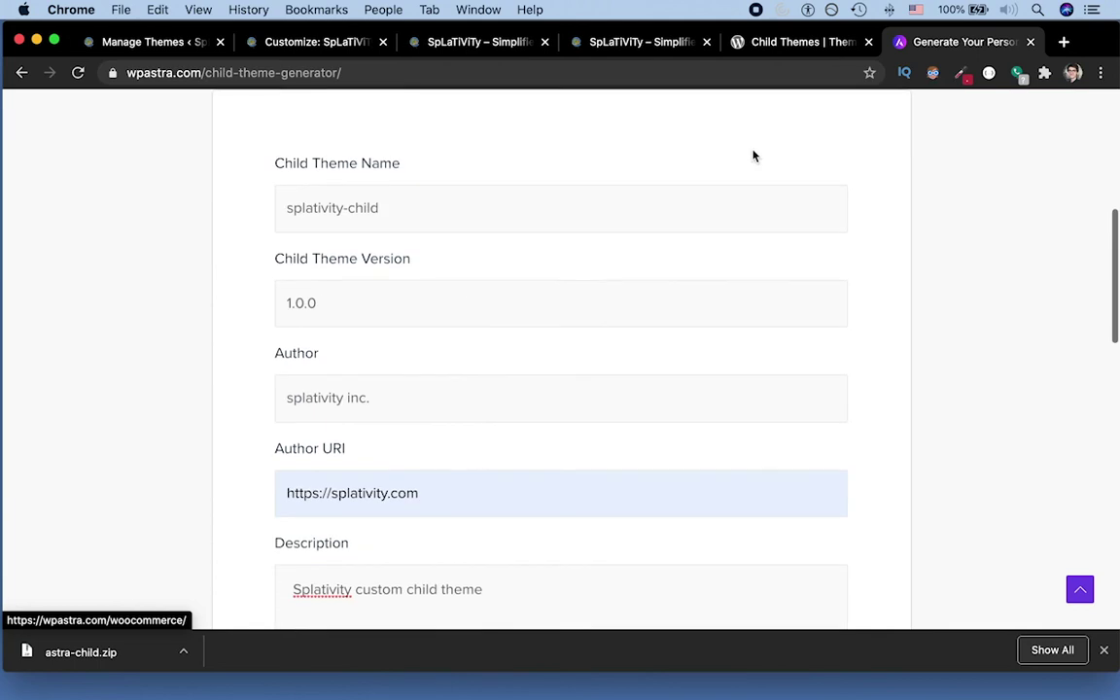
# Upload astra-child.zip from Downloads as a new theme and install it.
pyautogui.click(133, 43)
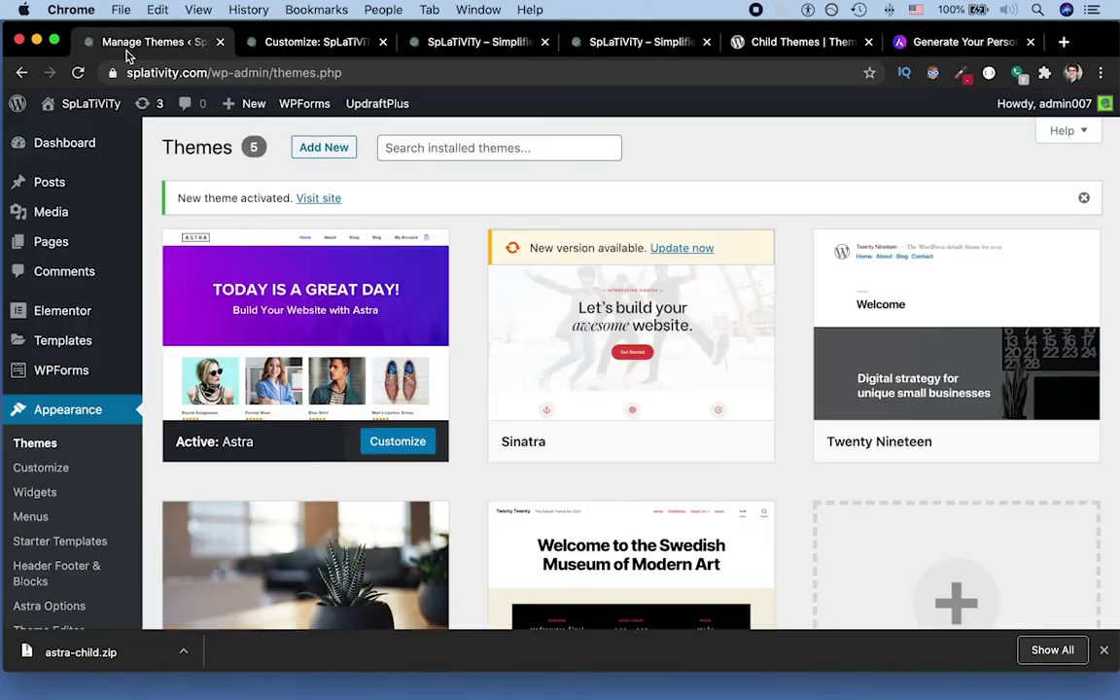
pyautogui.click(322, 150)
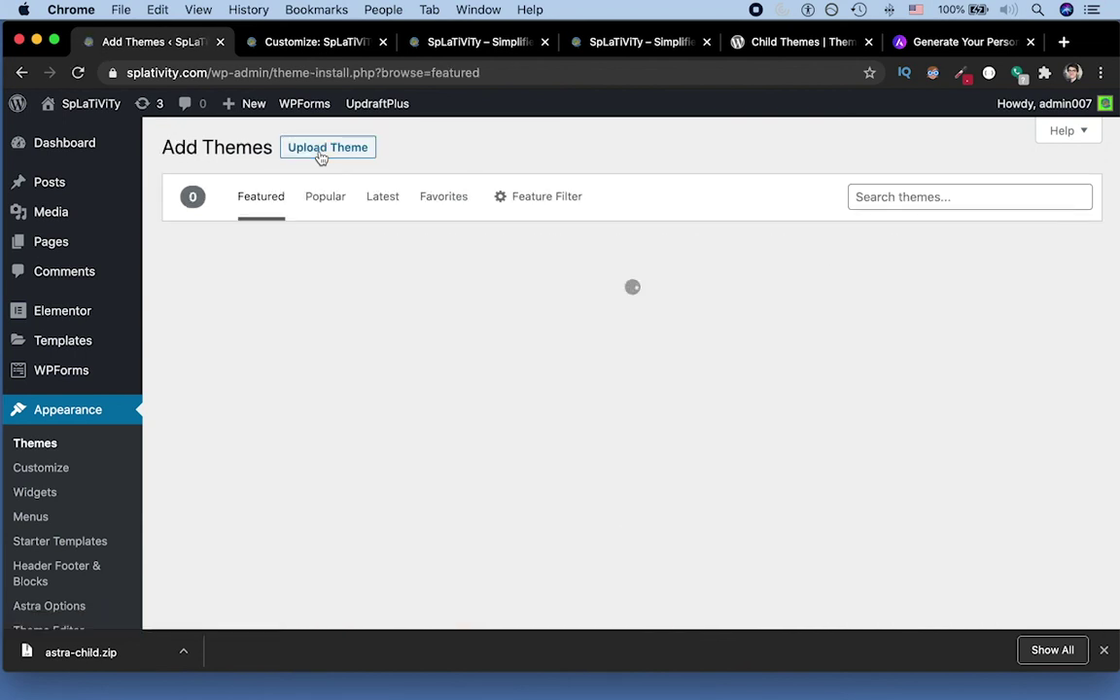
pyautogui.click(322, 151)
pyautogui.click(509, 302)
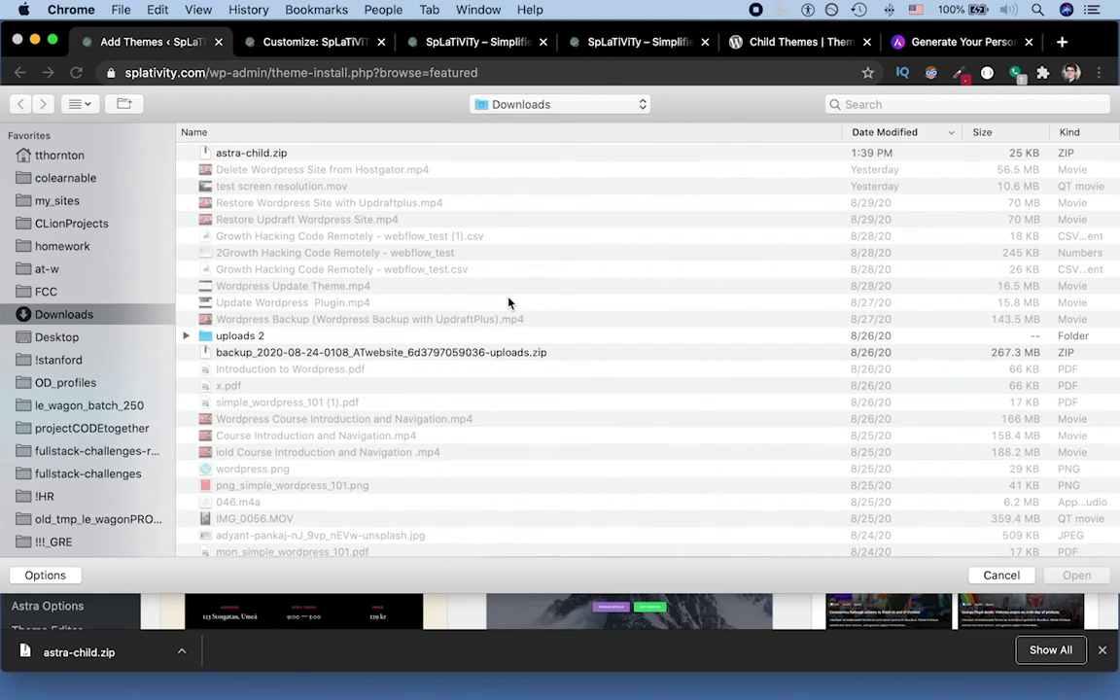
pyautogui.click(258, 153)
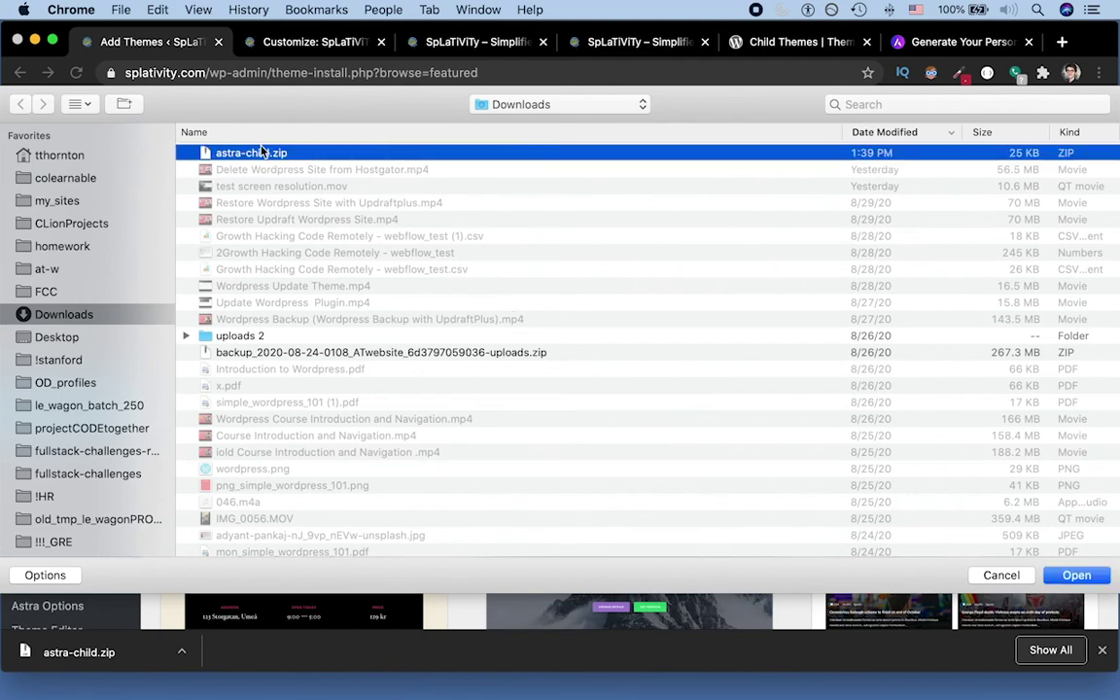
pyautogui.click(1079, 577)
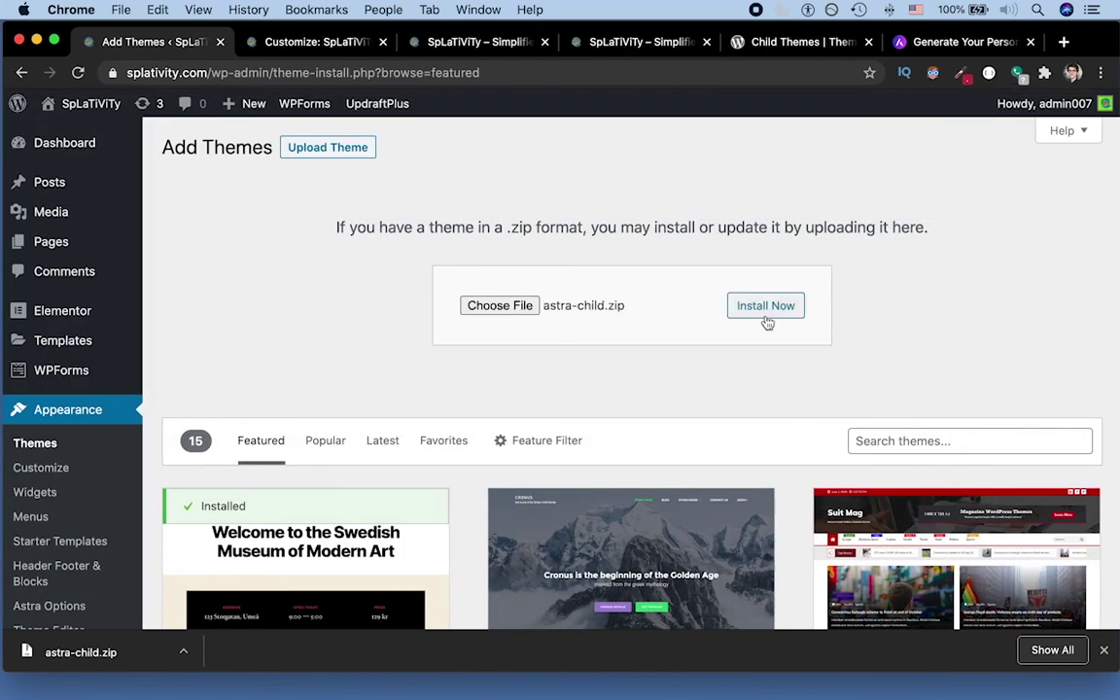
pyautogui.click(766, 316)
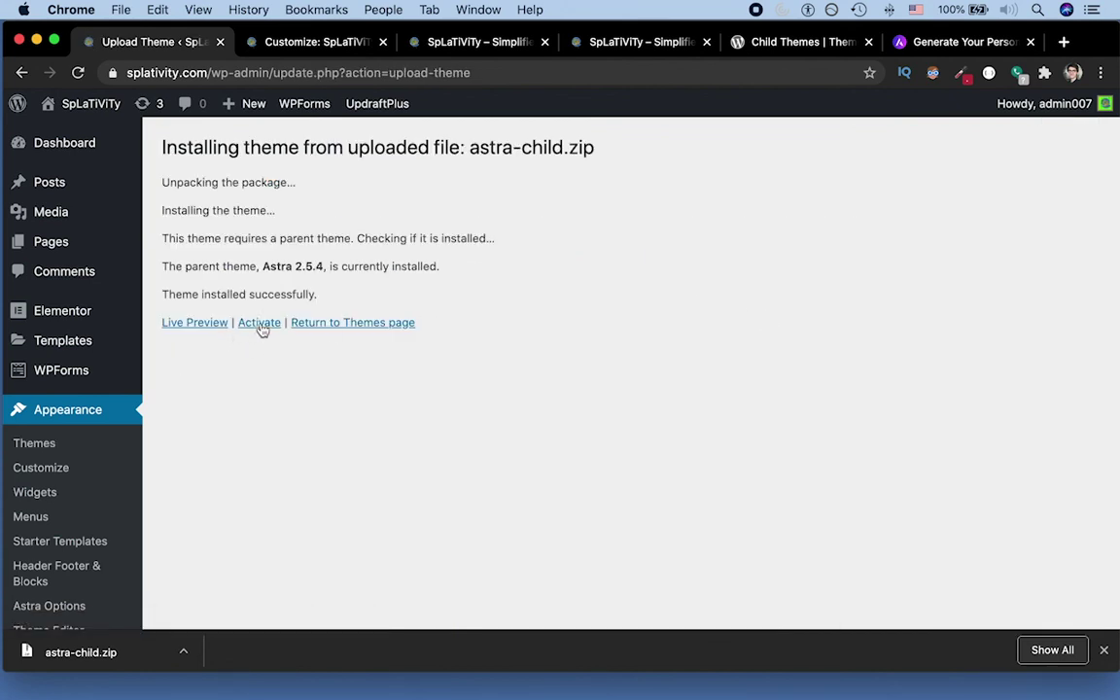
# Activate the freshly installed splativity-child theme from the installation results.
pyautogui.click(260, 323)
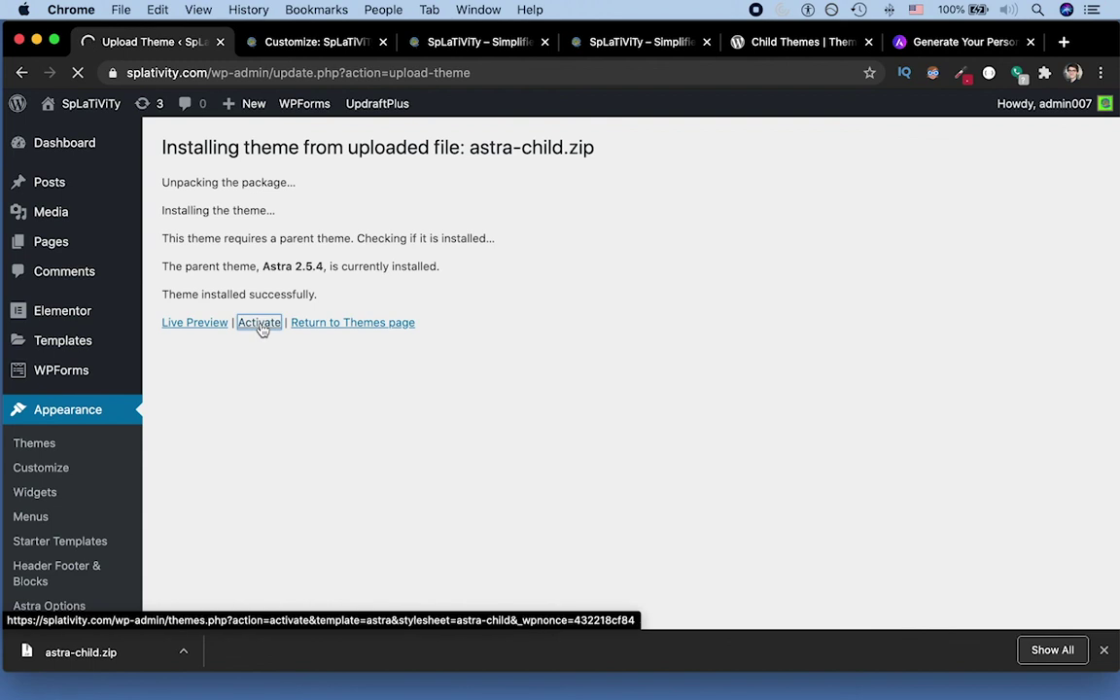